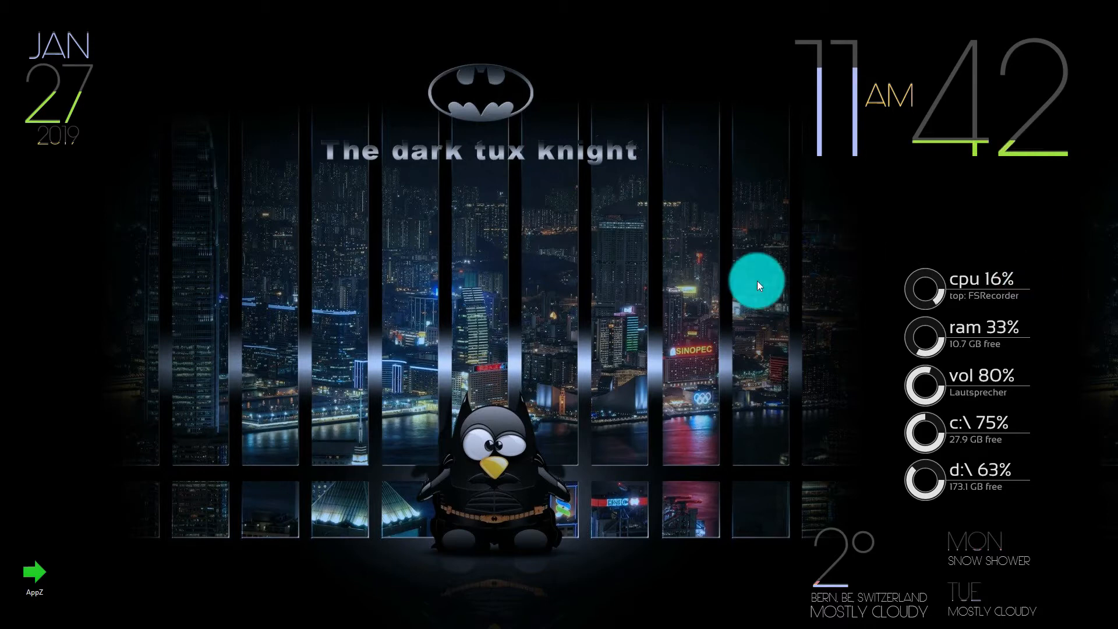
Open the Chrome browser and search Google for "oracle virtualbox".
click(256, 626)
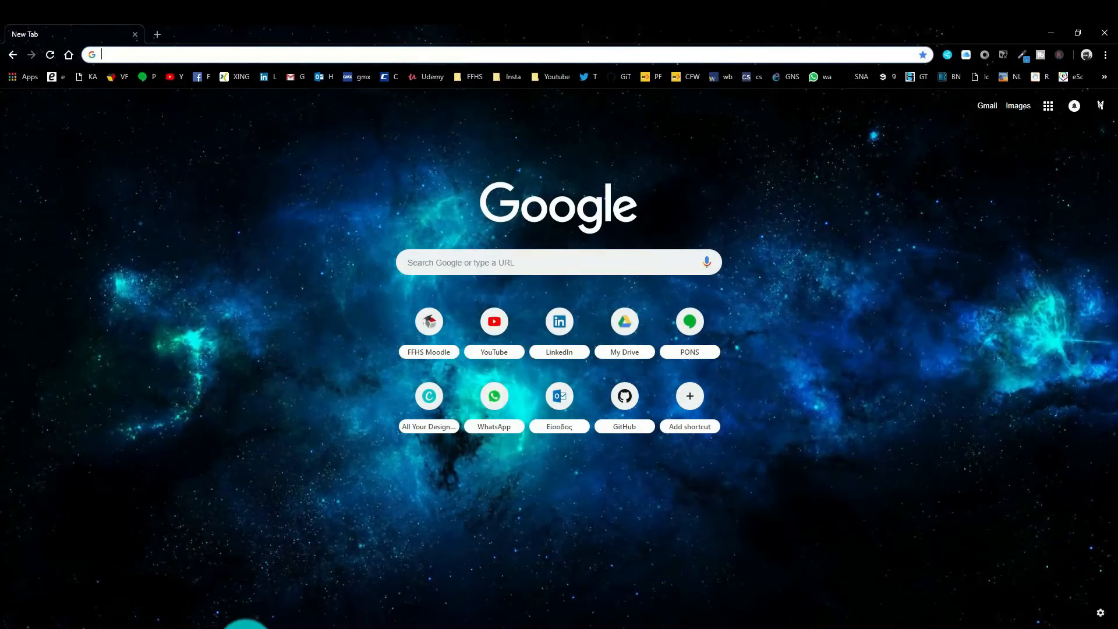
click(534, 258)
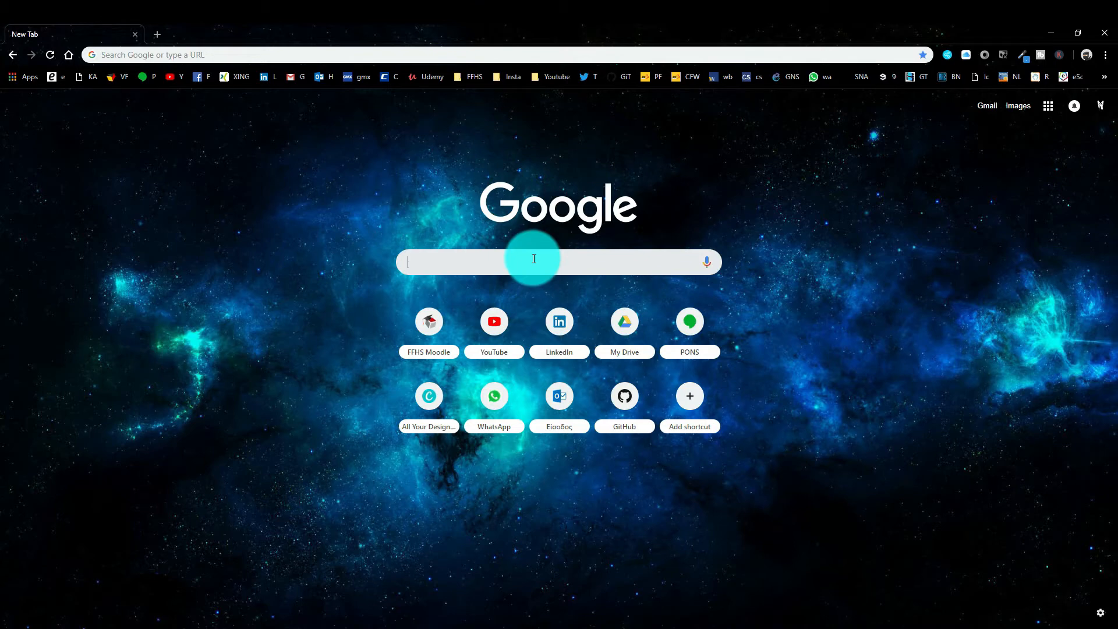
text(oracle)
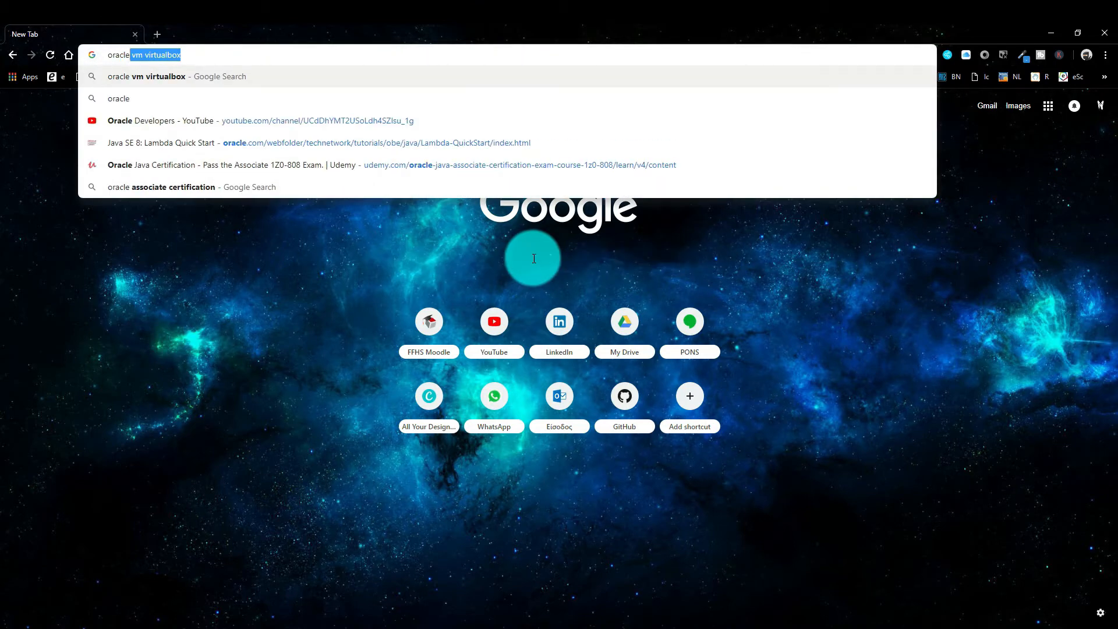
text( virtual vo)
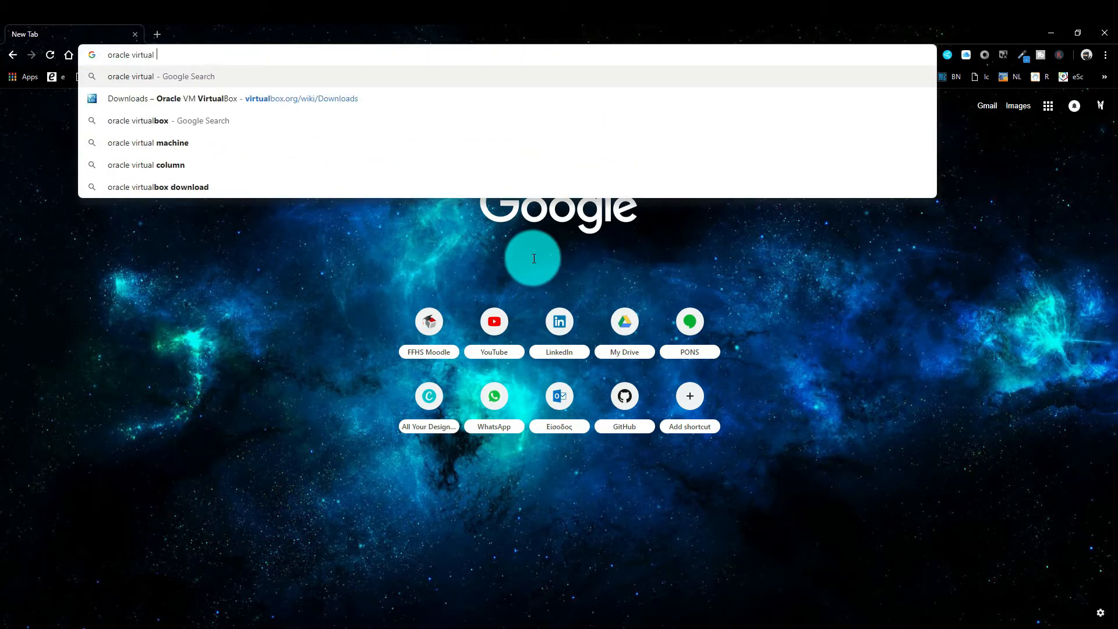
key(BackSpace)
key(BackSpace)
text(bo)
key(Down)
key(Return)
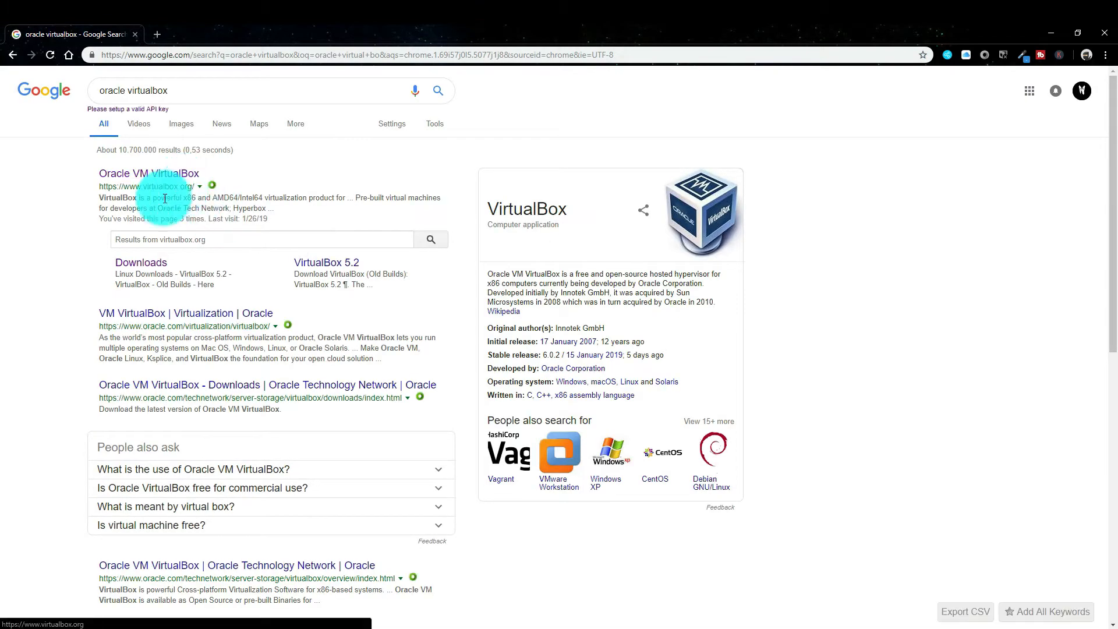
Go to the VirtualBox website's downloads page and start downloading the VirtualBox 6.0.2 package for Windows hosts.
click(140, 194)
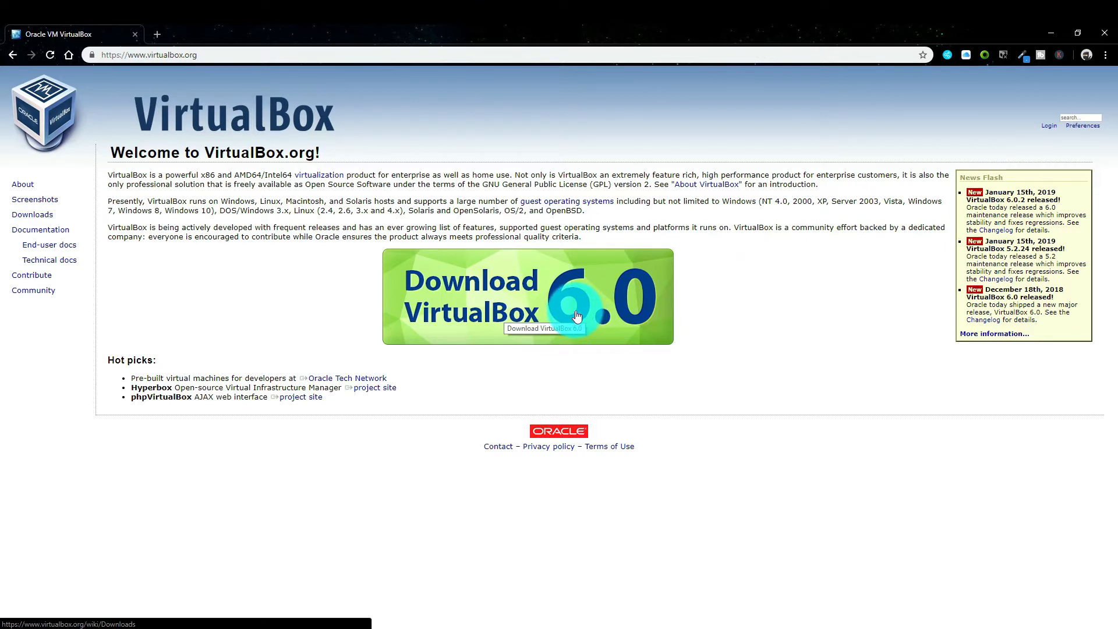
click(471, 281)
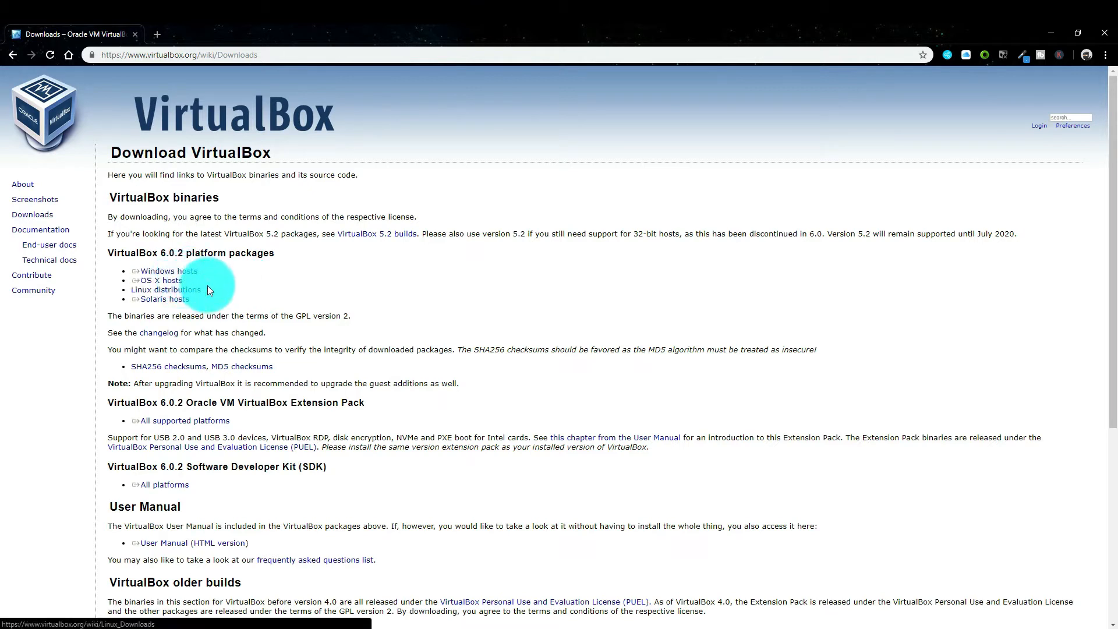
click(179, 273)
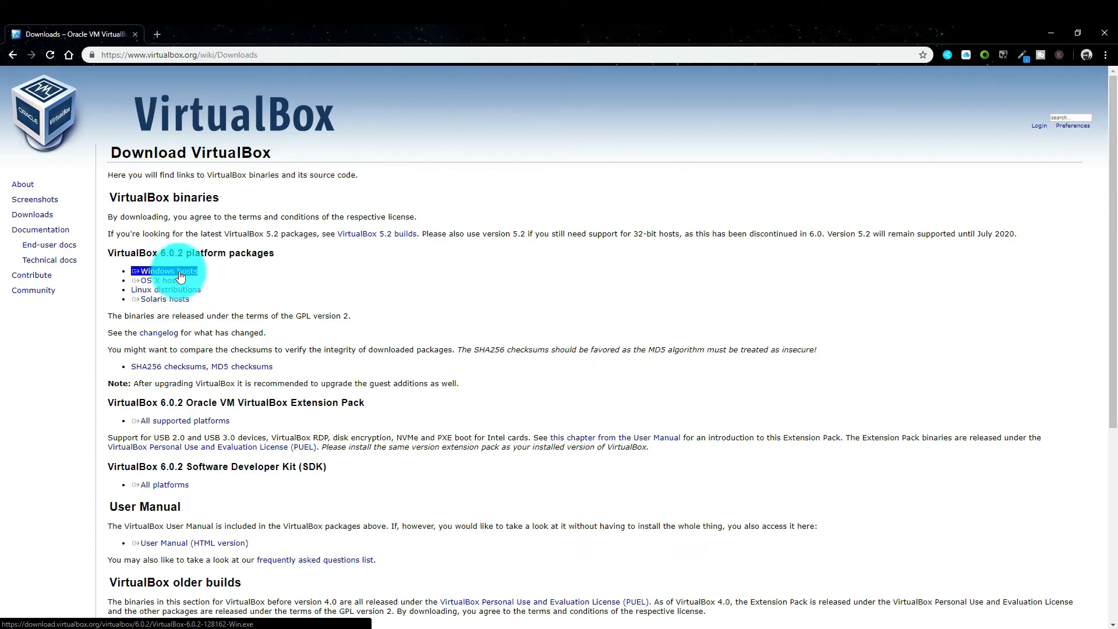
Cancel the running VirtualBox installer download and dismiss the download bar.
click(120, 616)
click(134, 598)
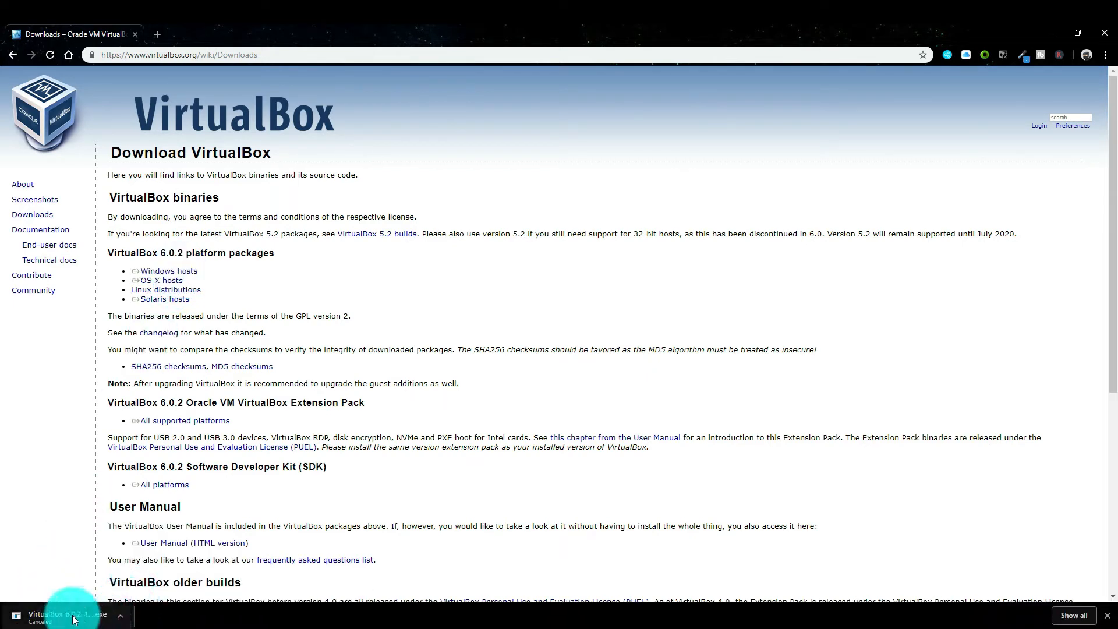
click(1107, 616)
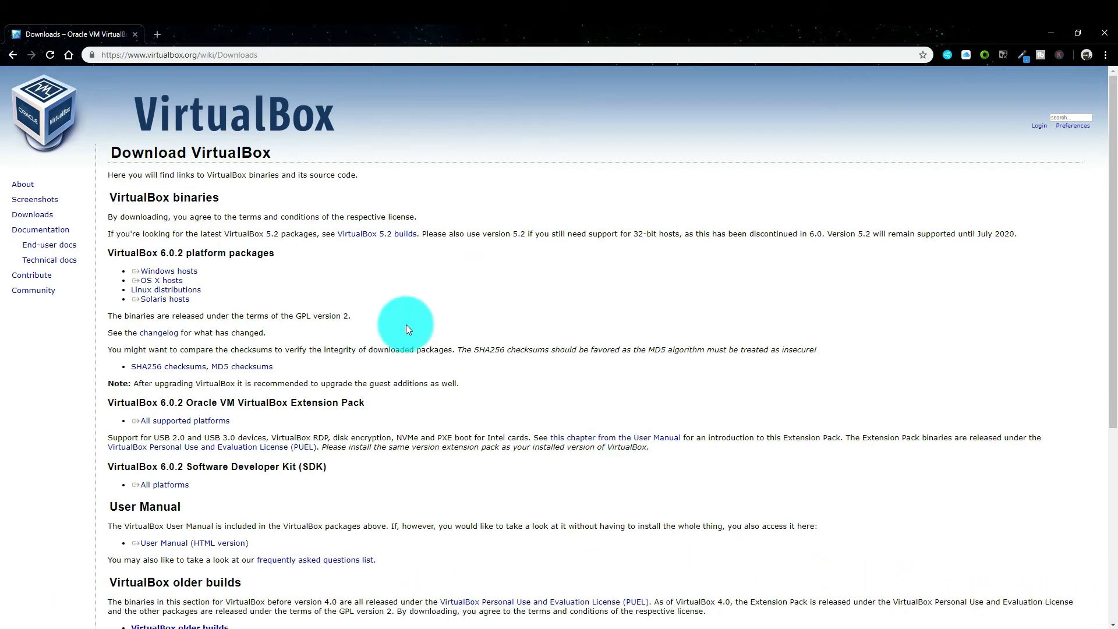
Return to the browser's home page and search Google for "ubundu".
click(69, 56)
click(503, 272)
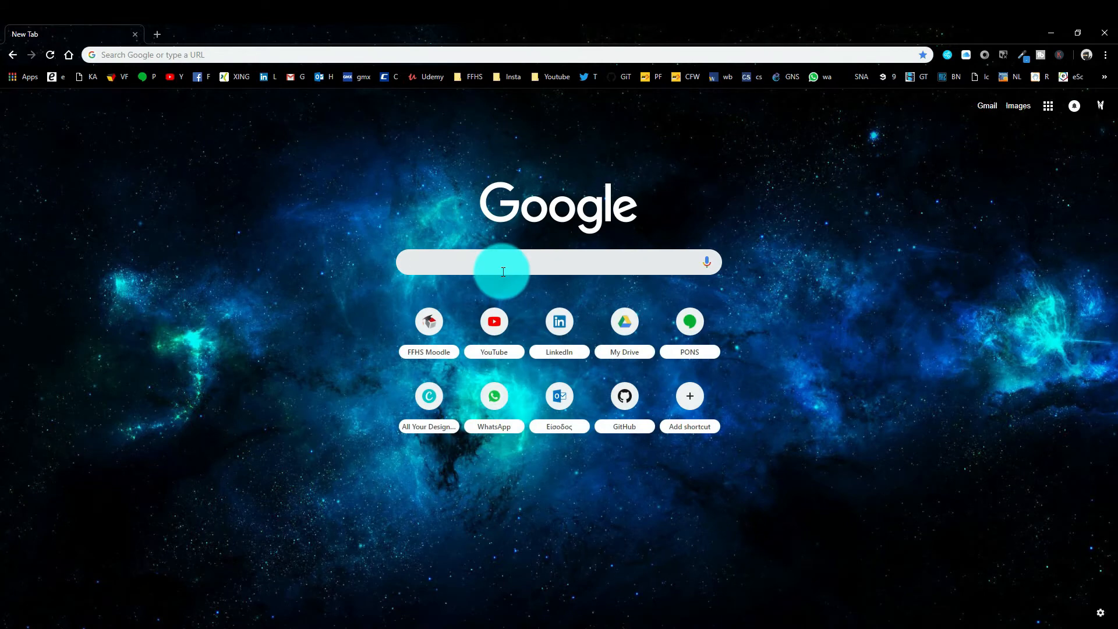
text(ubundu)
key(Return)
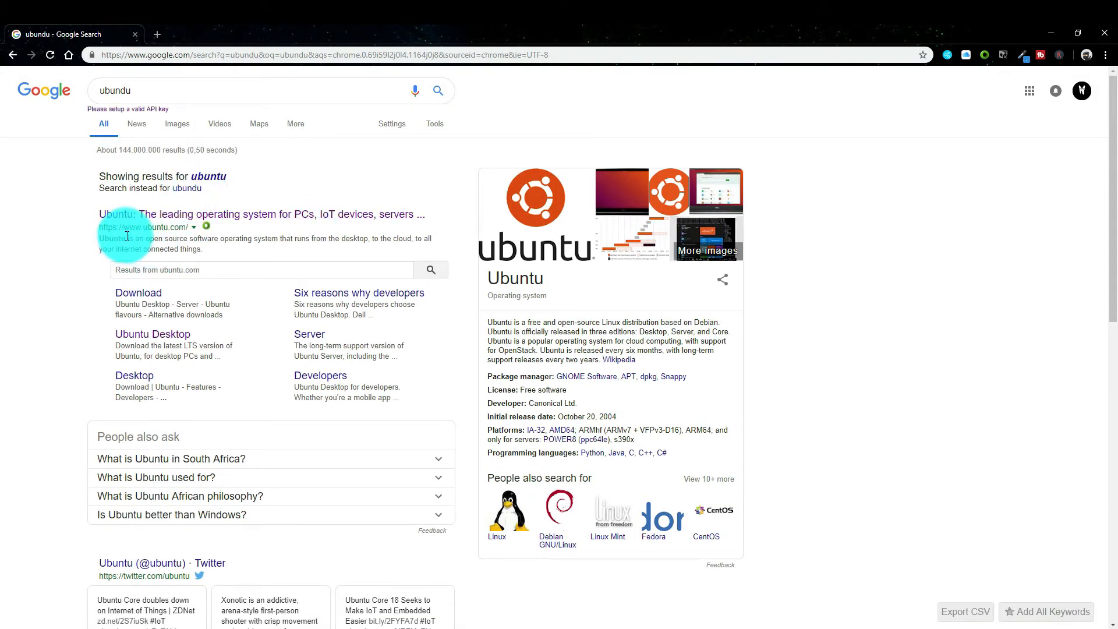
Open the official Ubuntu website, request the Ubuntu Desktop 18.04.1 download, and close the browser.
click(184, 216)
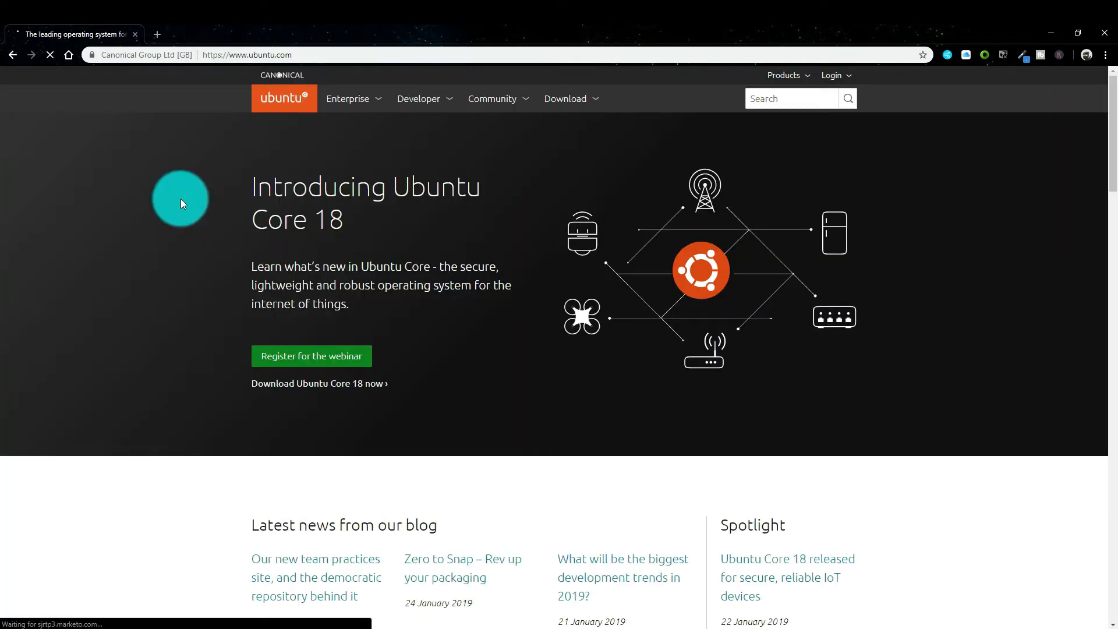
click(590, 106)
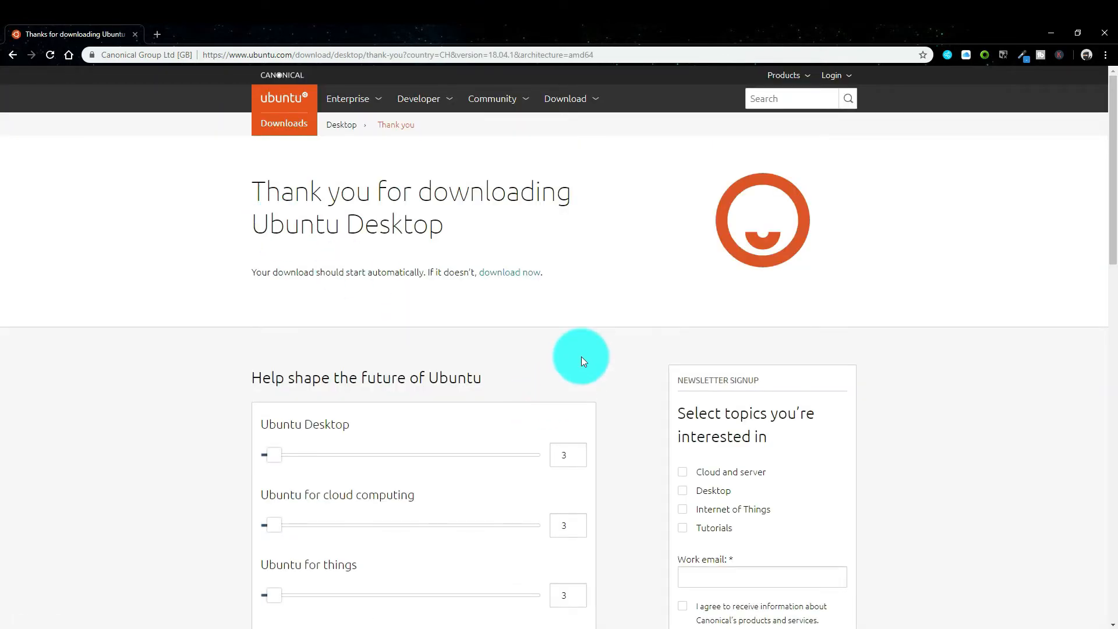
scroll(581, 357, down, 10)
scroll(585, 356, up, 10)
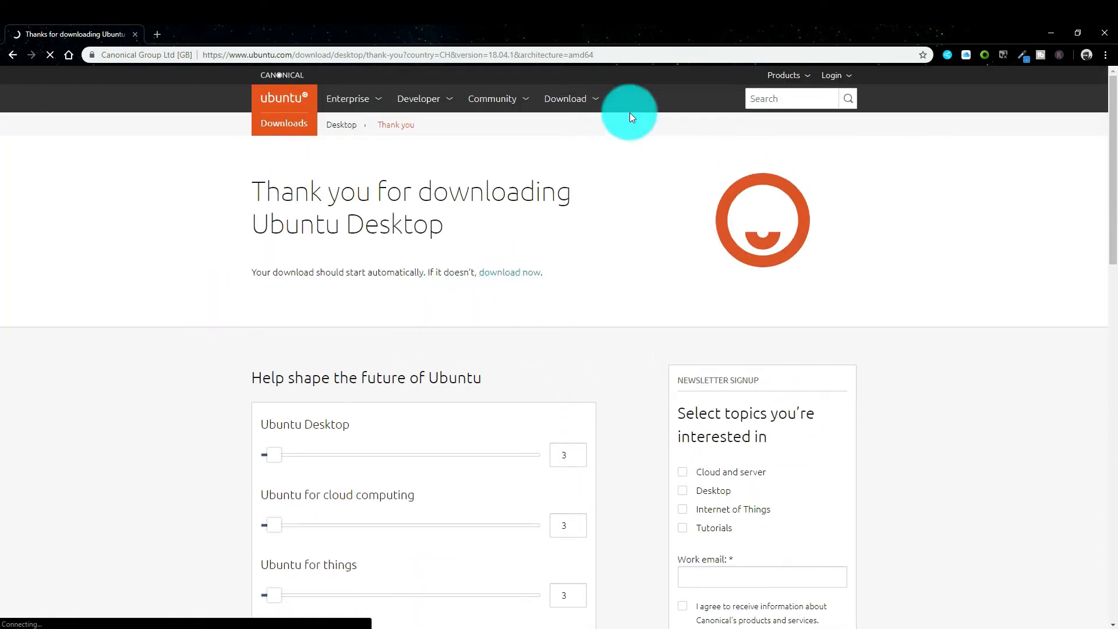
click(1103, 34)
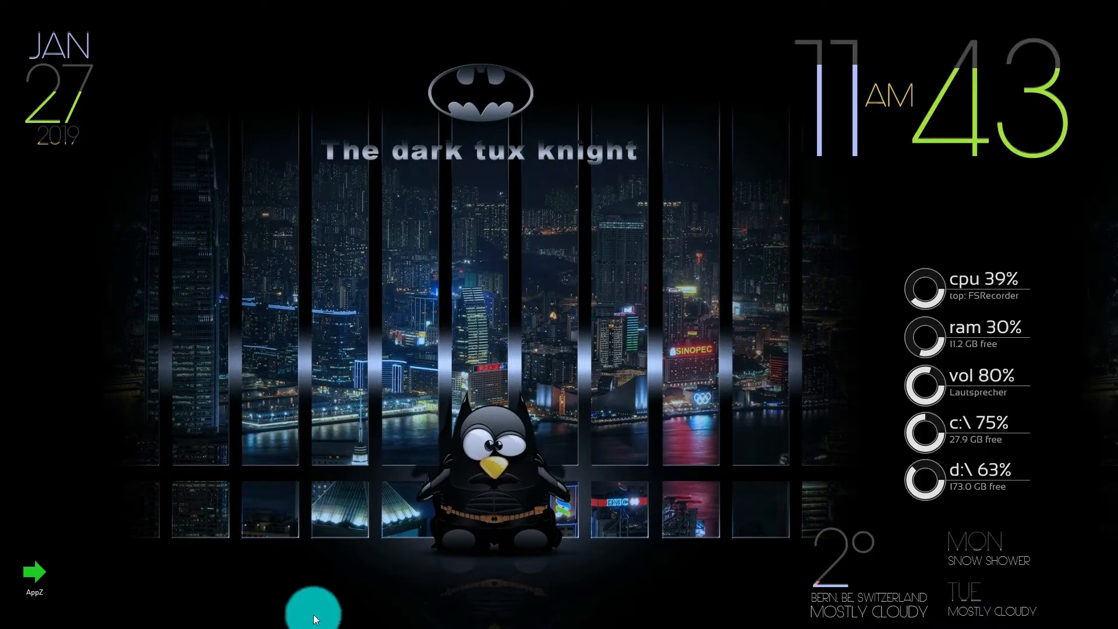
Check the Downloads folder in File Explorer for the VirtualBox installer and the Ubuntu 18.04.1 ISO, and close the window.
key(super+e)
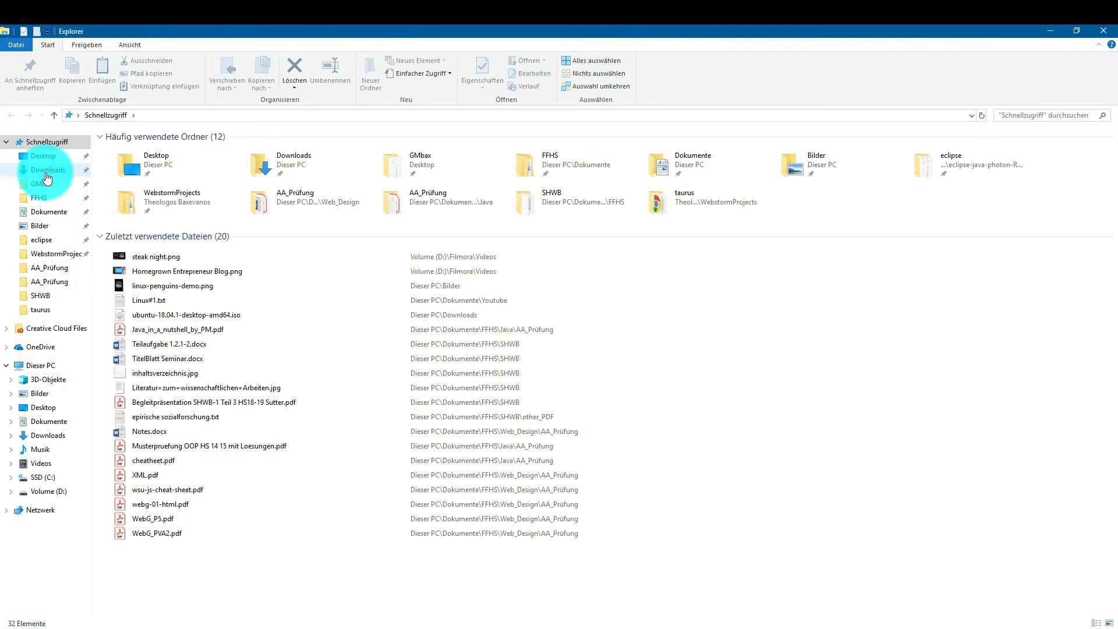
click(64, 170)
drag(280, 268, 212, 225)
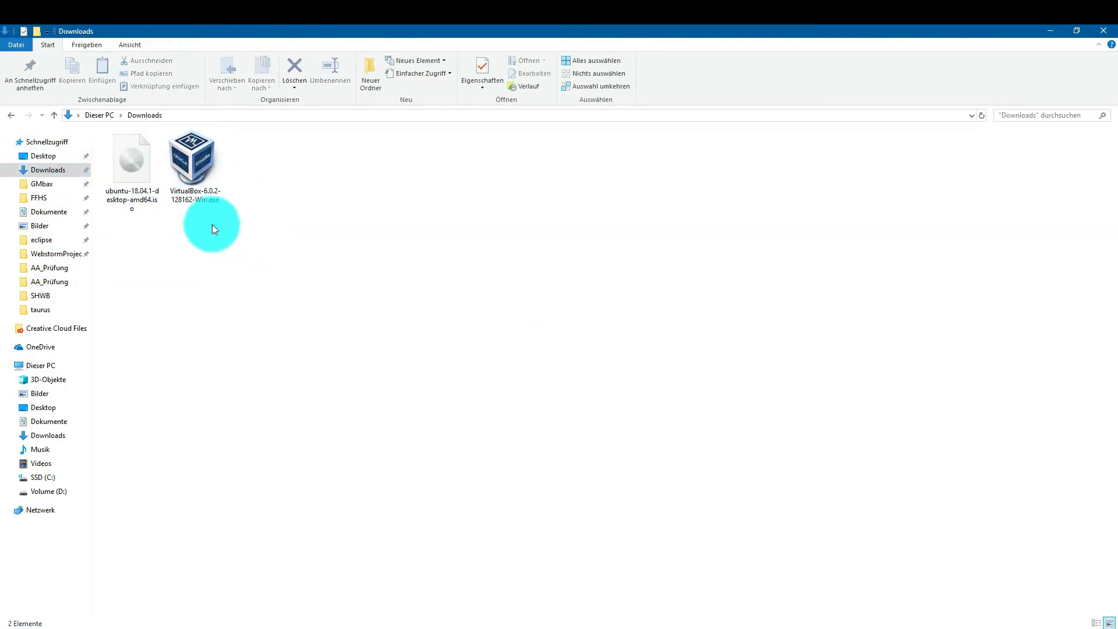
click(201, 171)
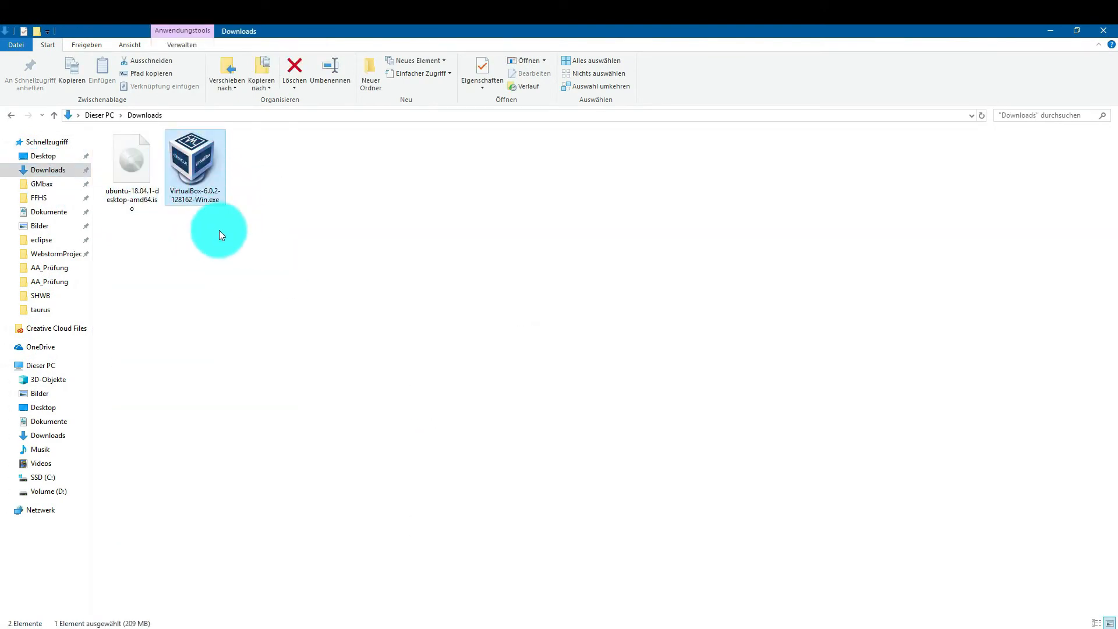
click(138, 173)
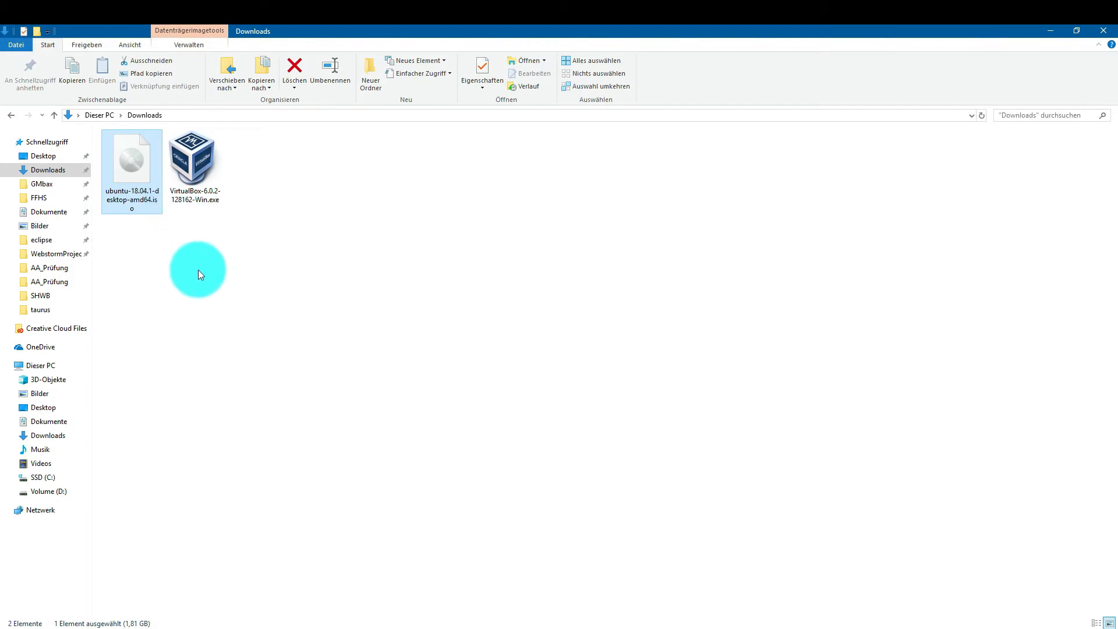
click(1097, 30)
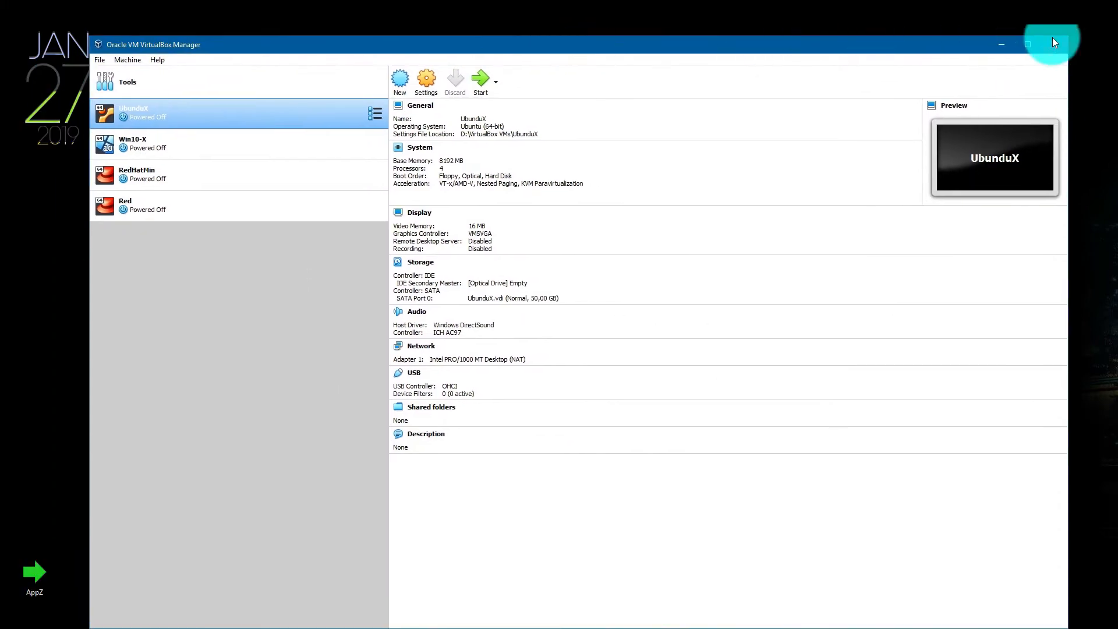
Maximize VirtualBox Manager and start a new virtual machine named Ubundu with type Linux and version Ubuntu (64-bit).
click(1028, 43)
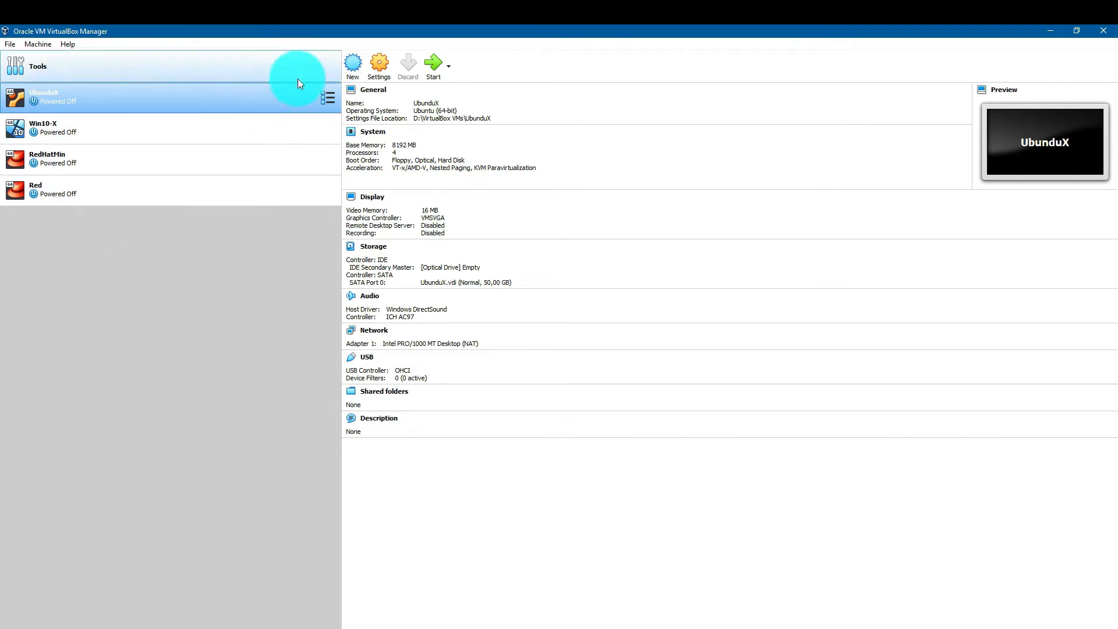
click(350, 64)
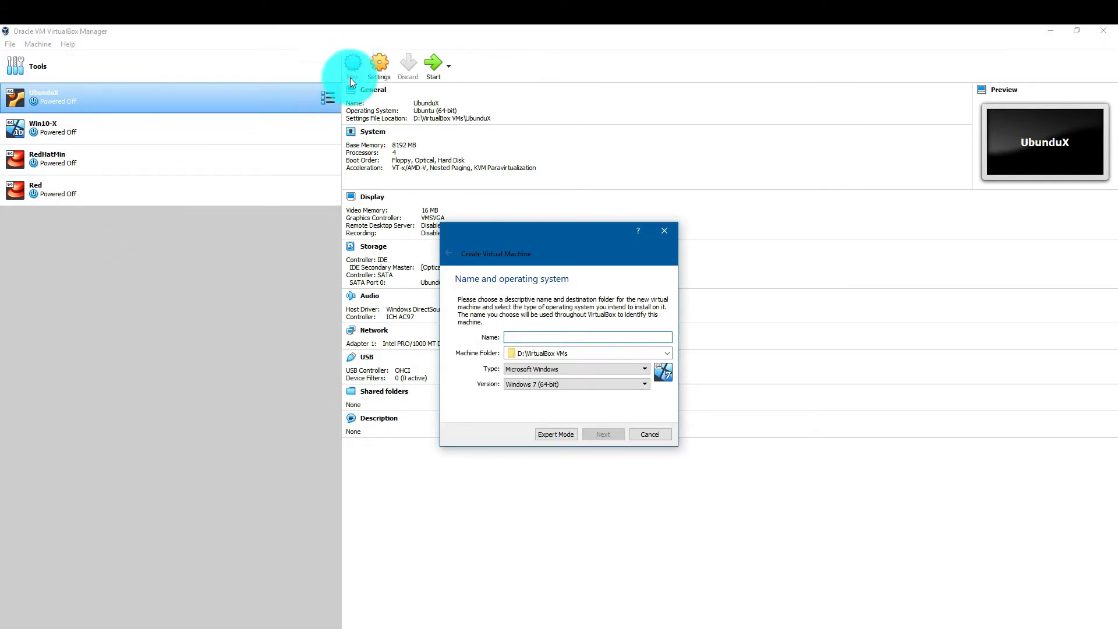
text(Ub)
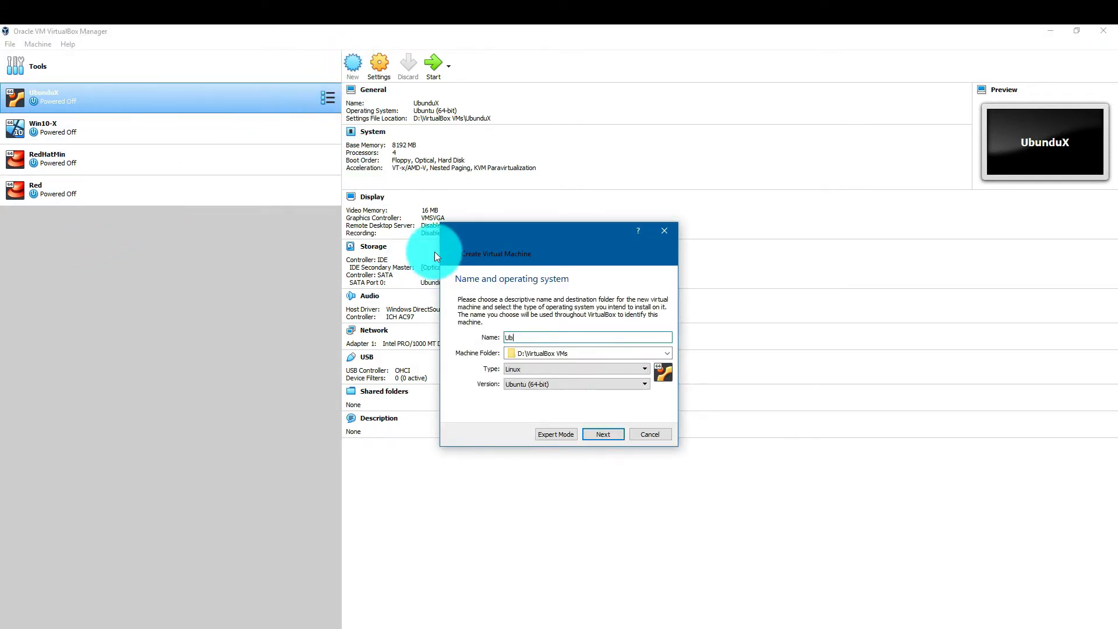
text(undu)
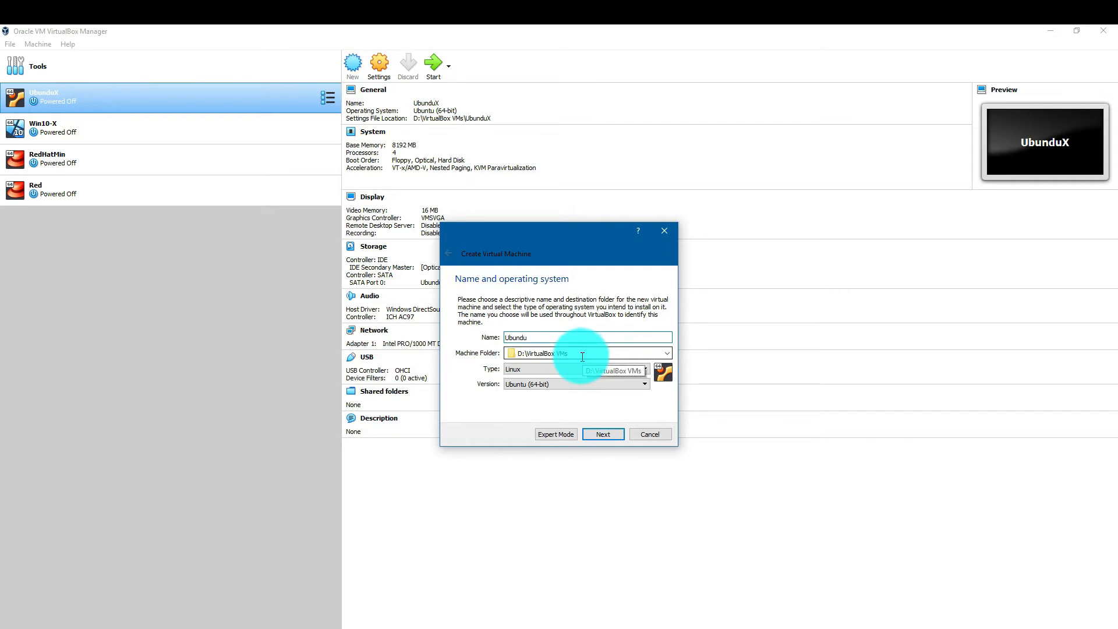
click(601, 433)
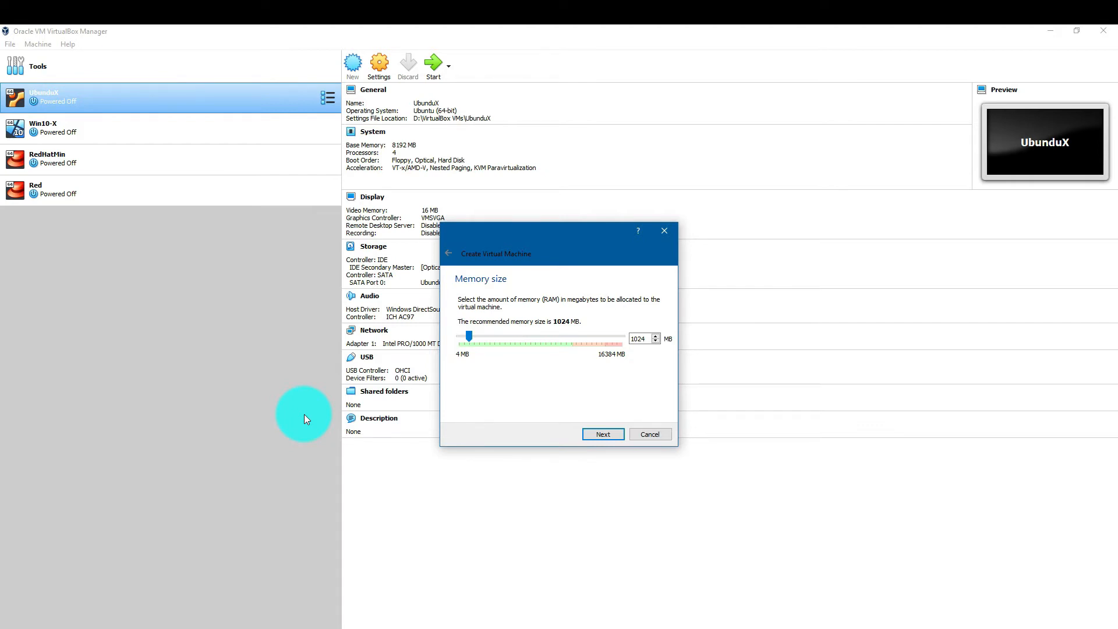
Switch to the Calculator app, multiply 1024 by 8, and move the calculator clear of the Create Virtual Machine wizard.
click(50, 621)
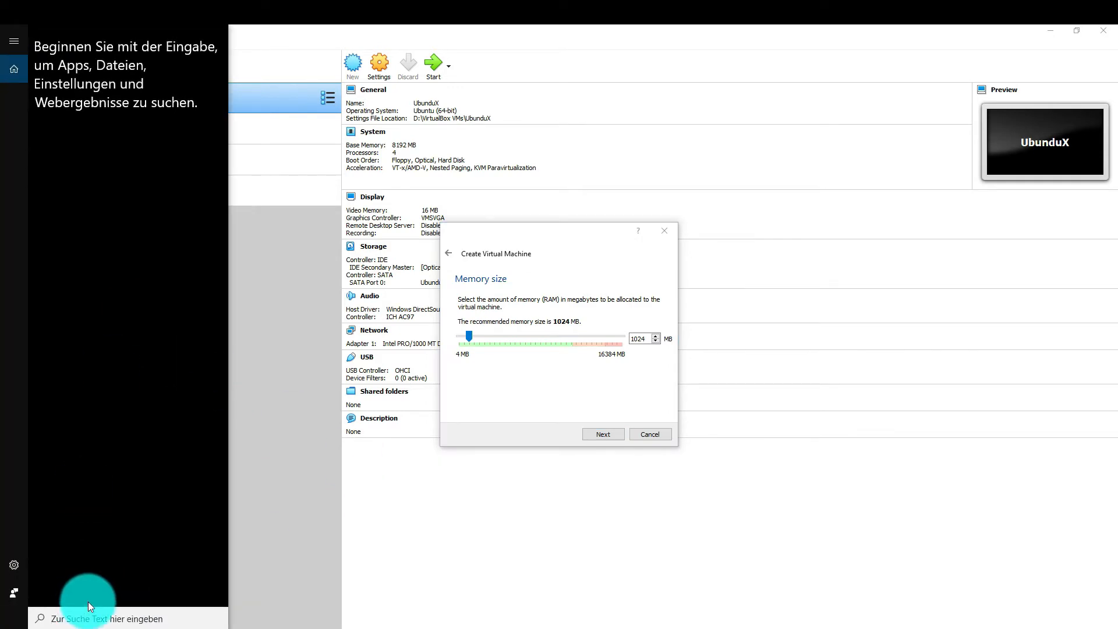
text(calc)
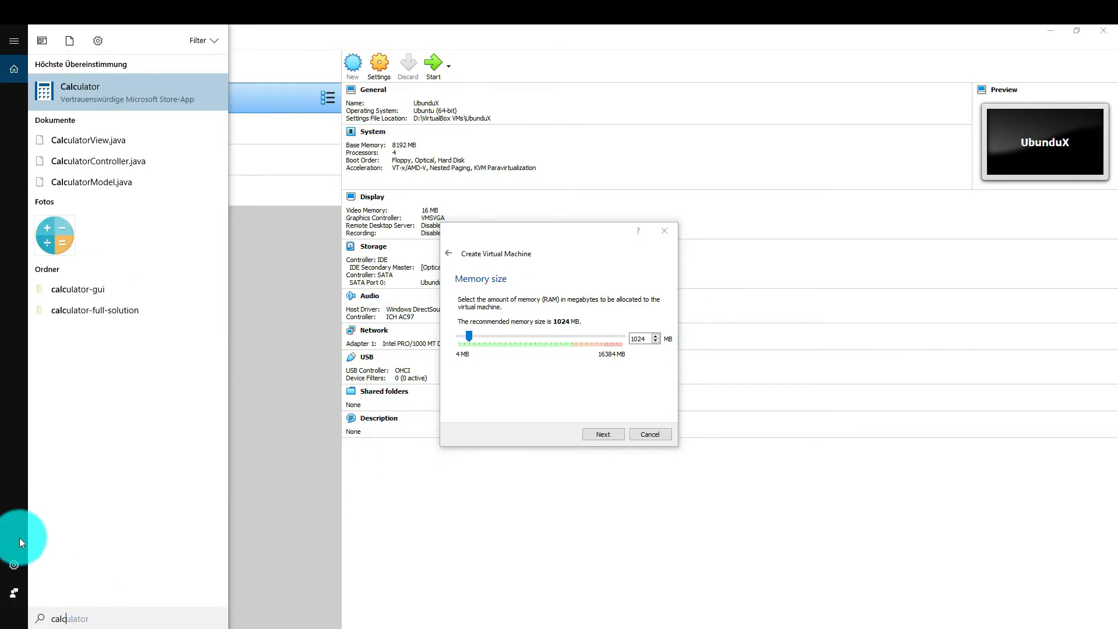
click(114, 91)
drag(516, 183, 306, 78)
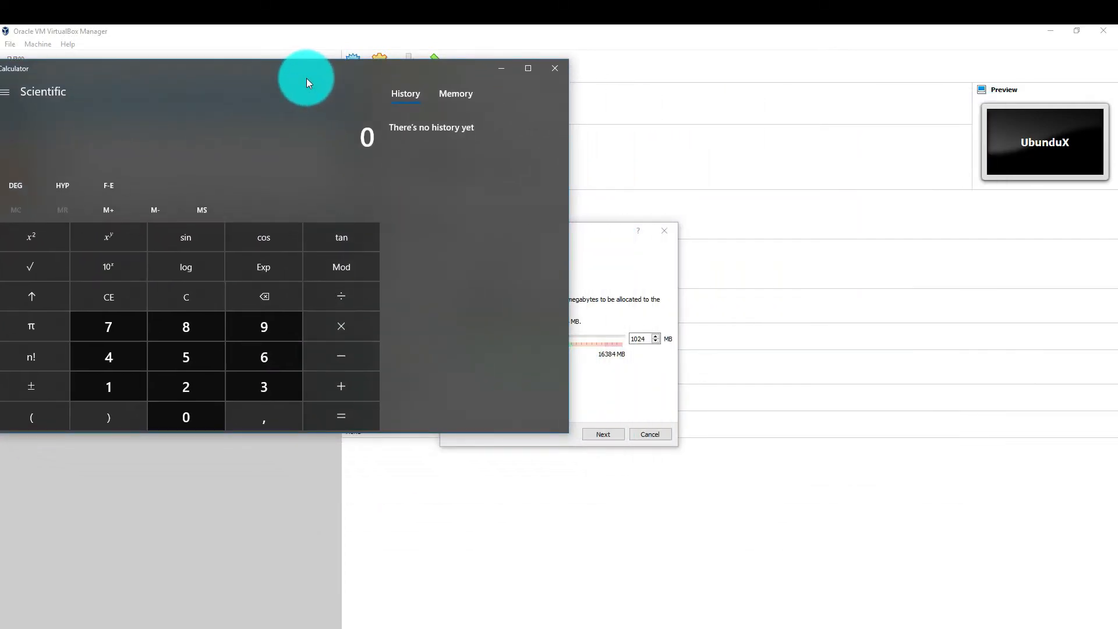
drag(295, 82, 413, 74)
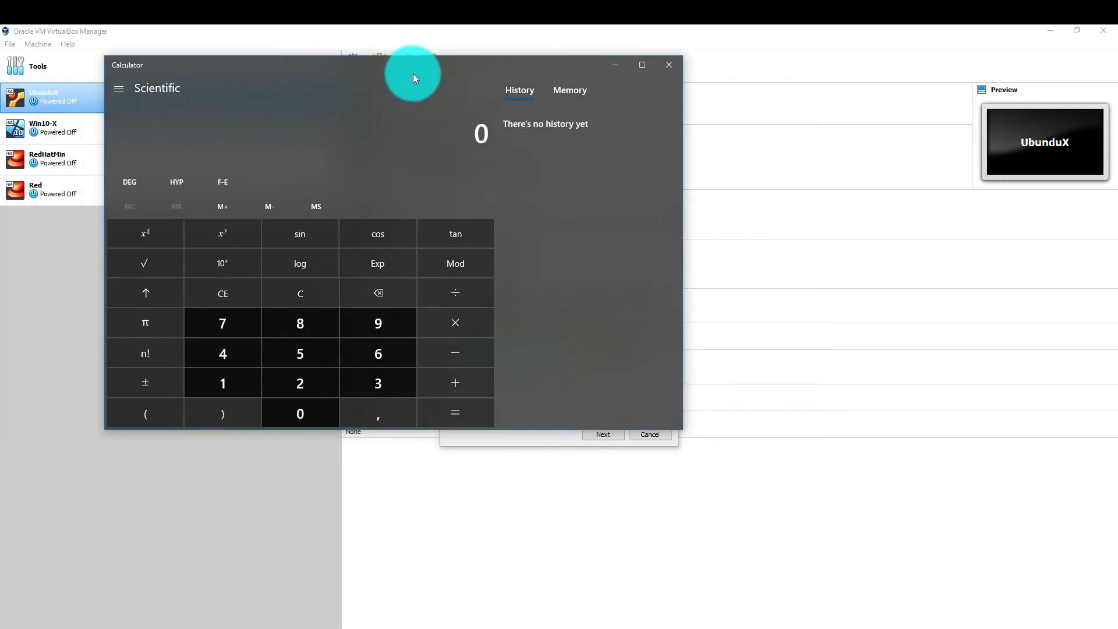
click(235, 375)
click(288, 408)
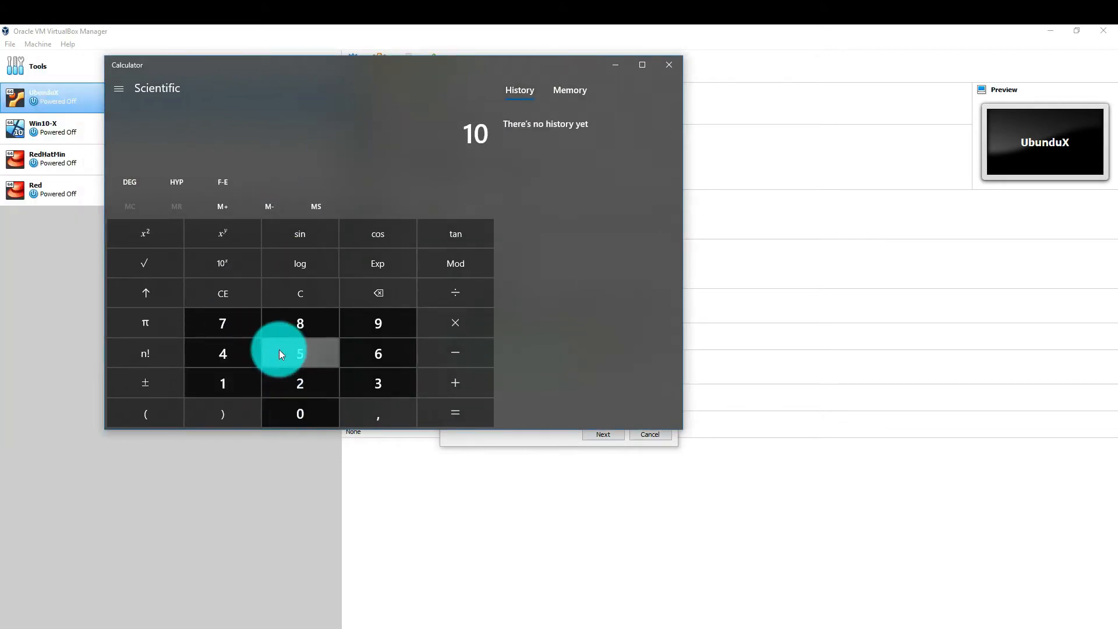
click(280, 383)
click(245, 358)
click(452, 320)
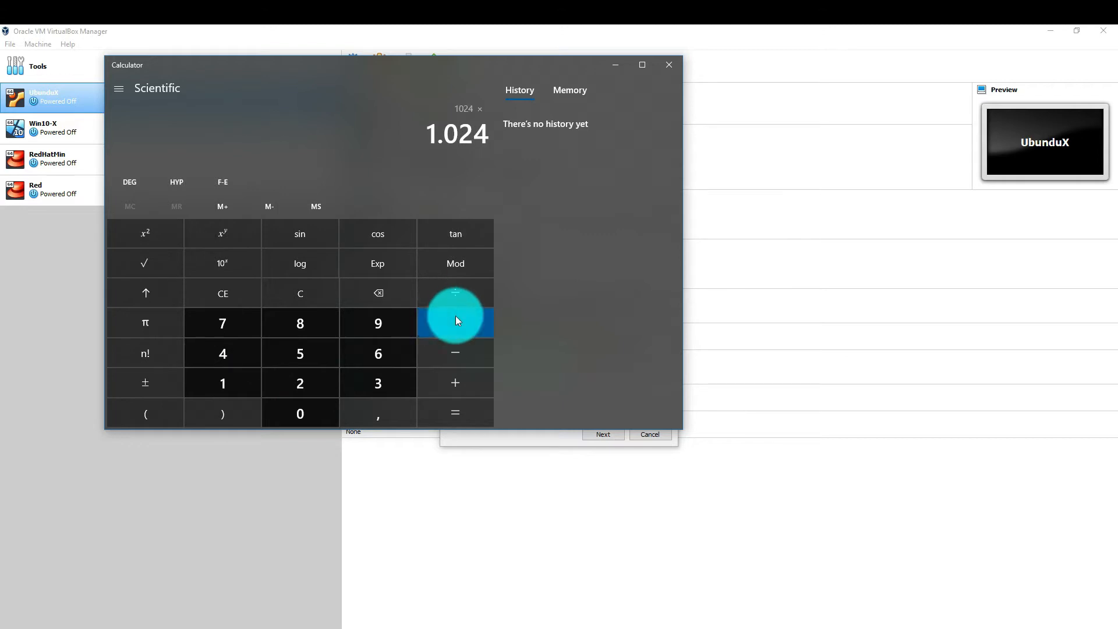
click(312, 323)
click(463, 413)
drag(560, 73, 227, 66)
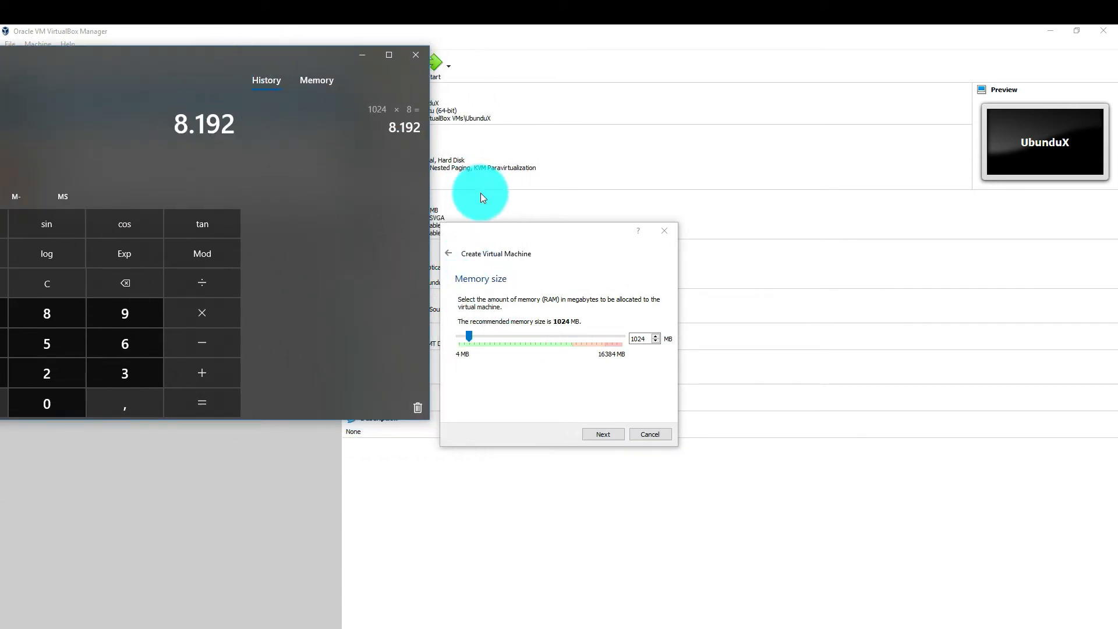
Set the new machine's memory size to 8192 MB and continue to the hard disk page.
click(641, 338)
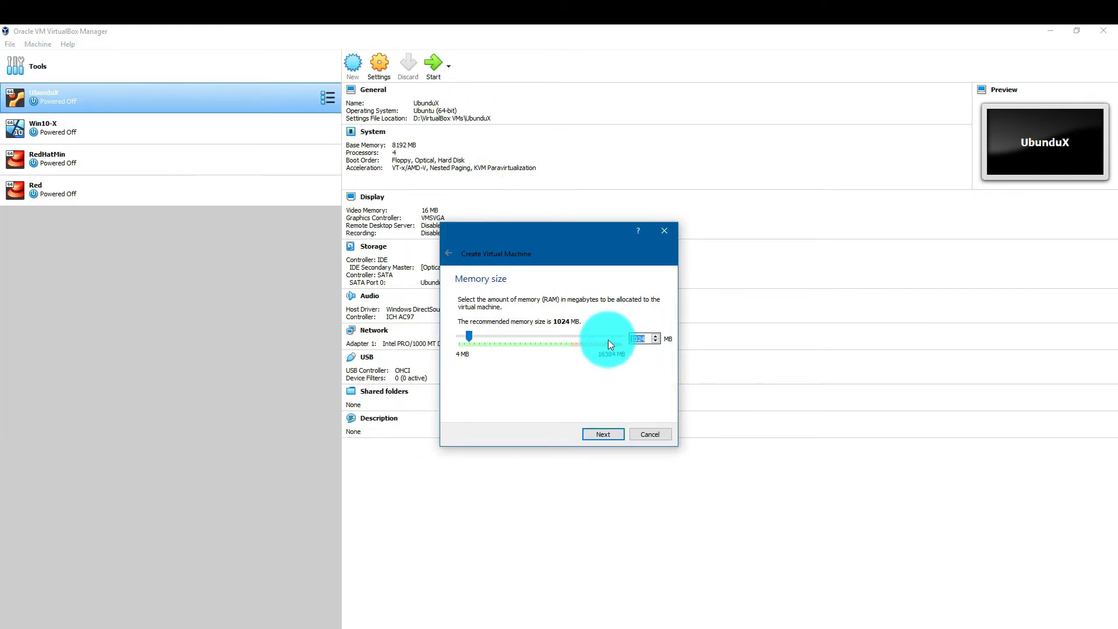
text(8192)
click(603, 434)
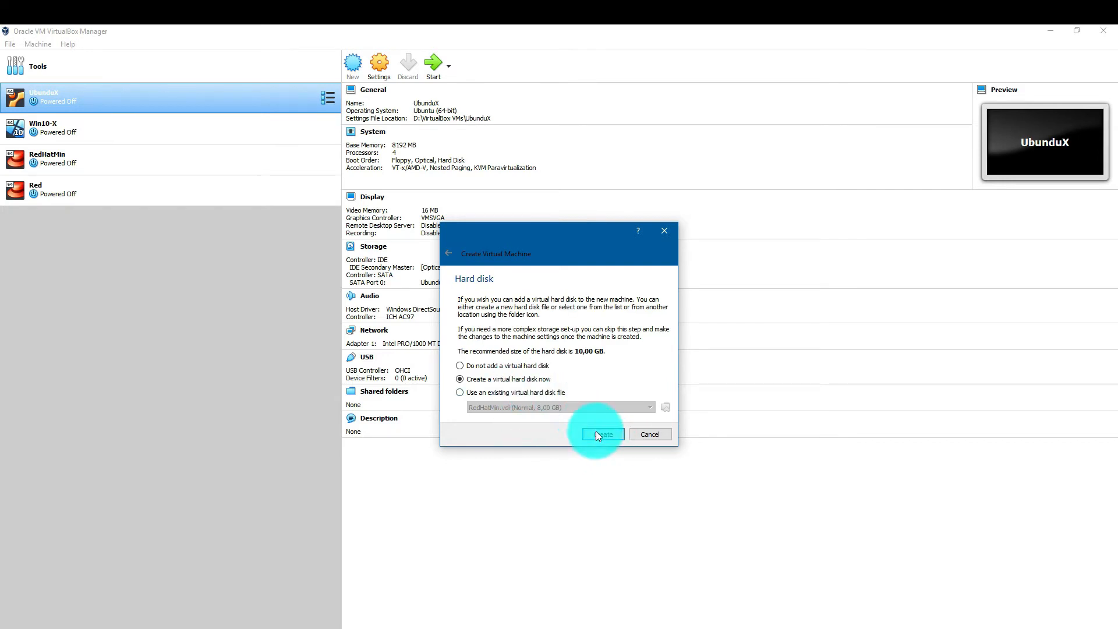
Create a virtual hard disk for the new machine as a VDI file named Ubundu with a size of 50 GB.
click(596, 432)
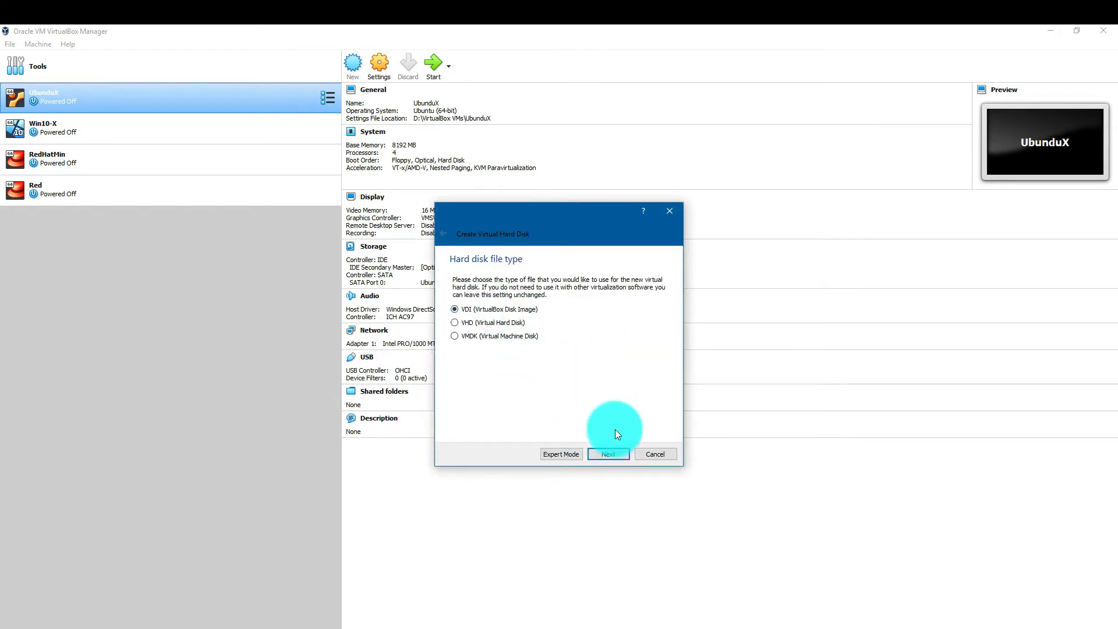
click(618, 454)
click(617, 455)
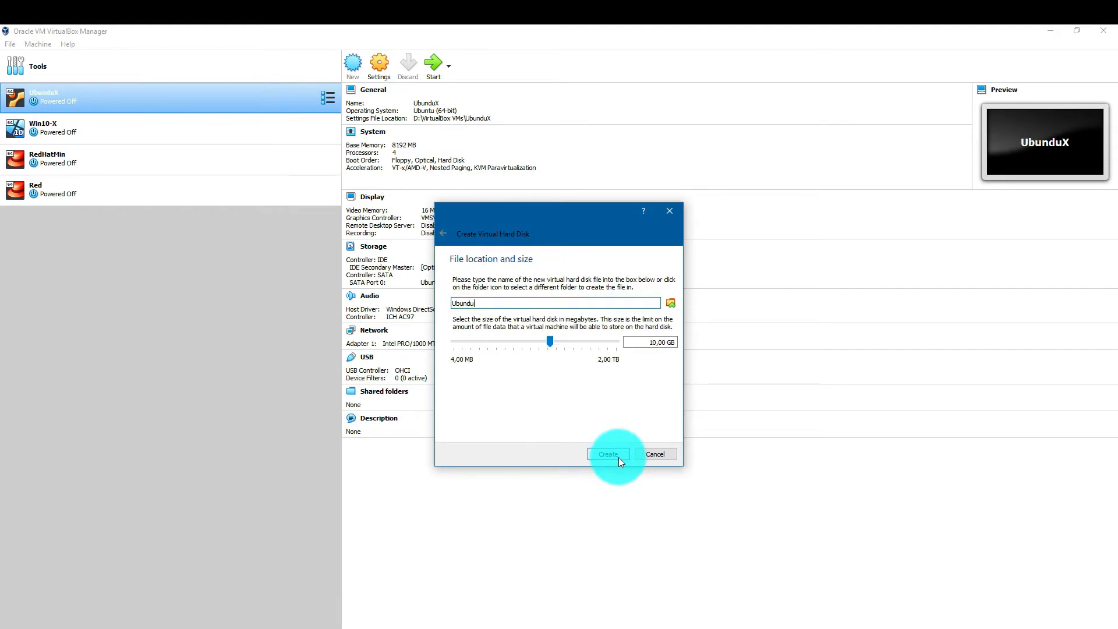
double_click(653, 342)
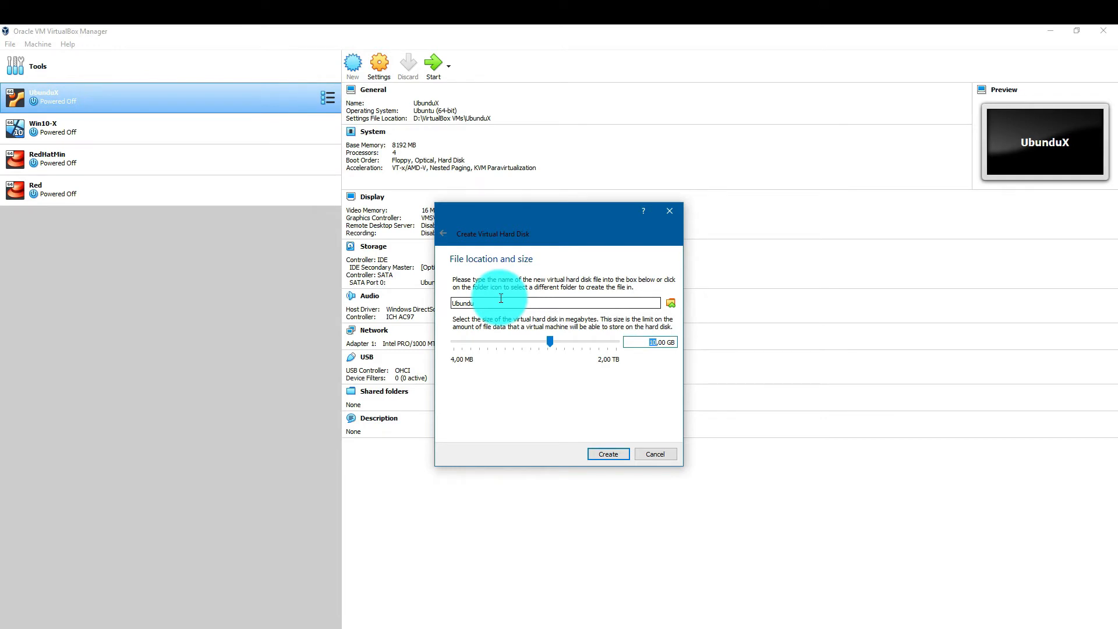
text(50)
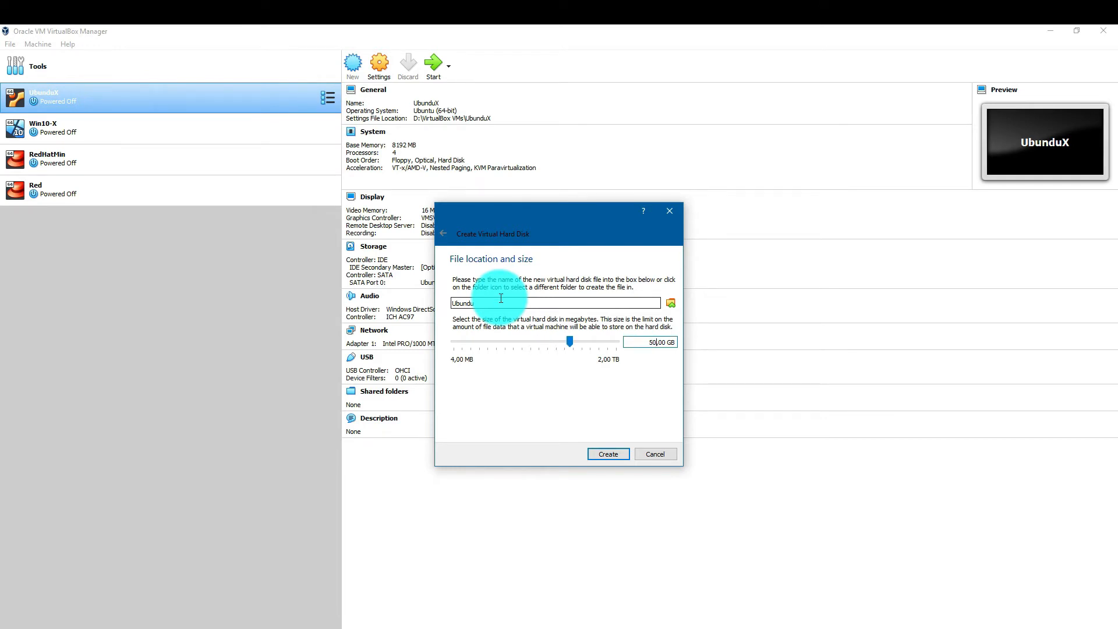
click(596, 451)
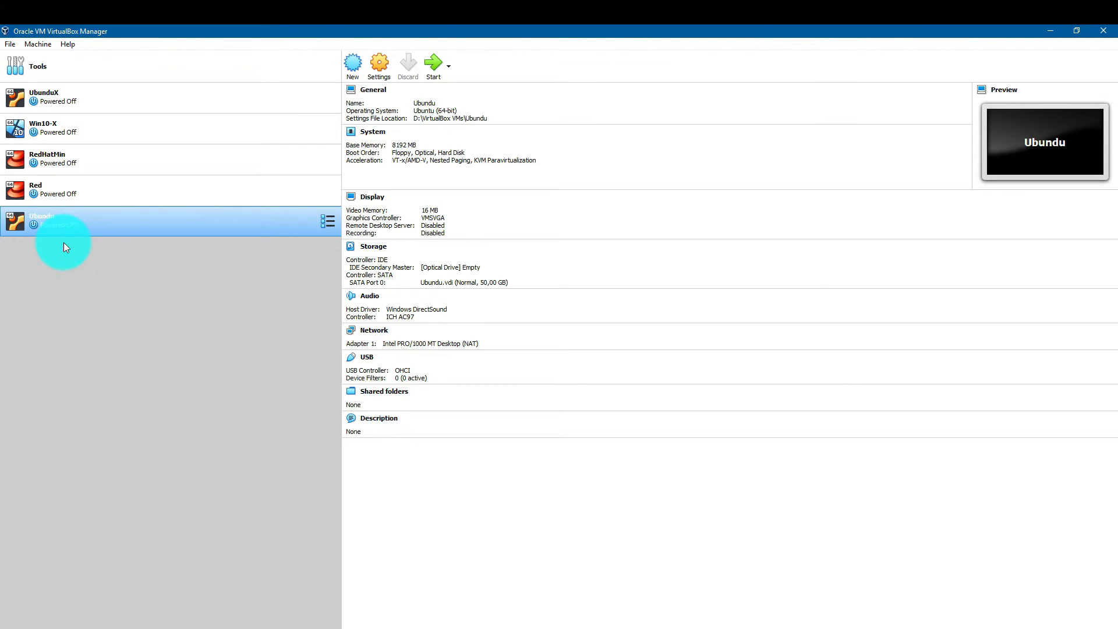
Open the settings of the Ubundu machine and set its number of processors to 4.
click(380, 71)
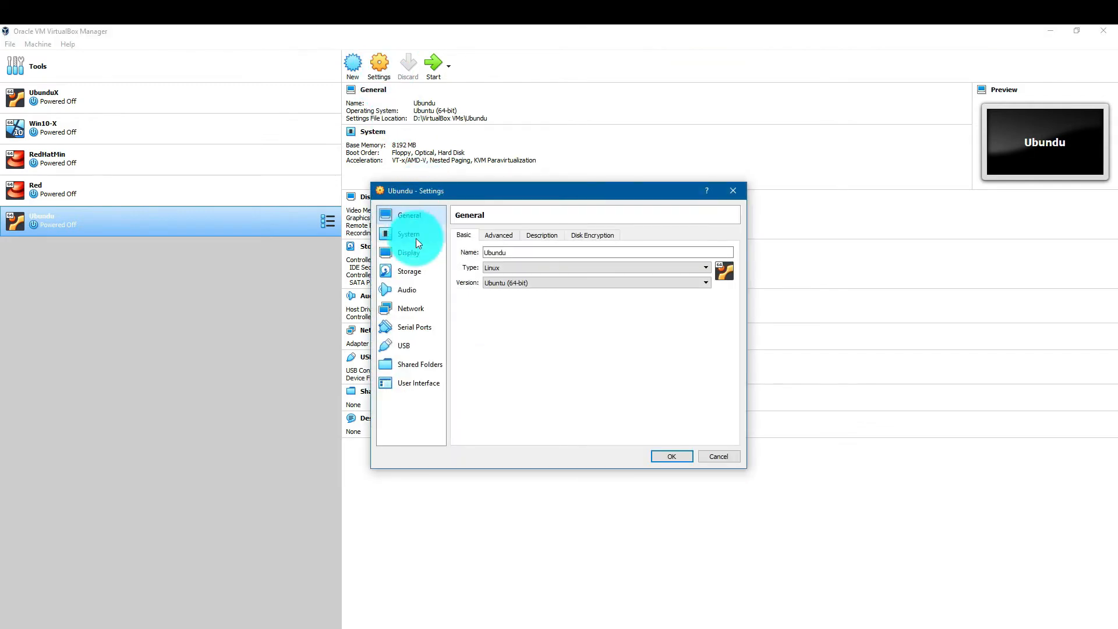
click(496, 236)
click(543, 235)
click(456, 234)
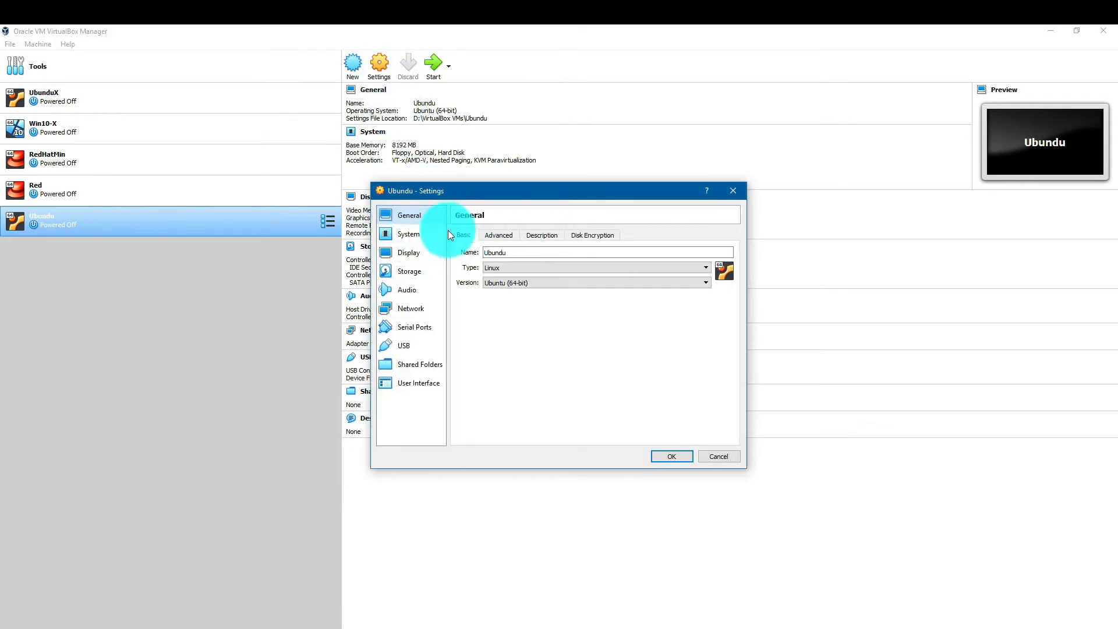
click(408, 234)
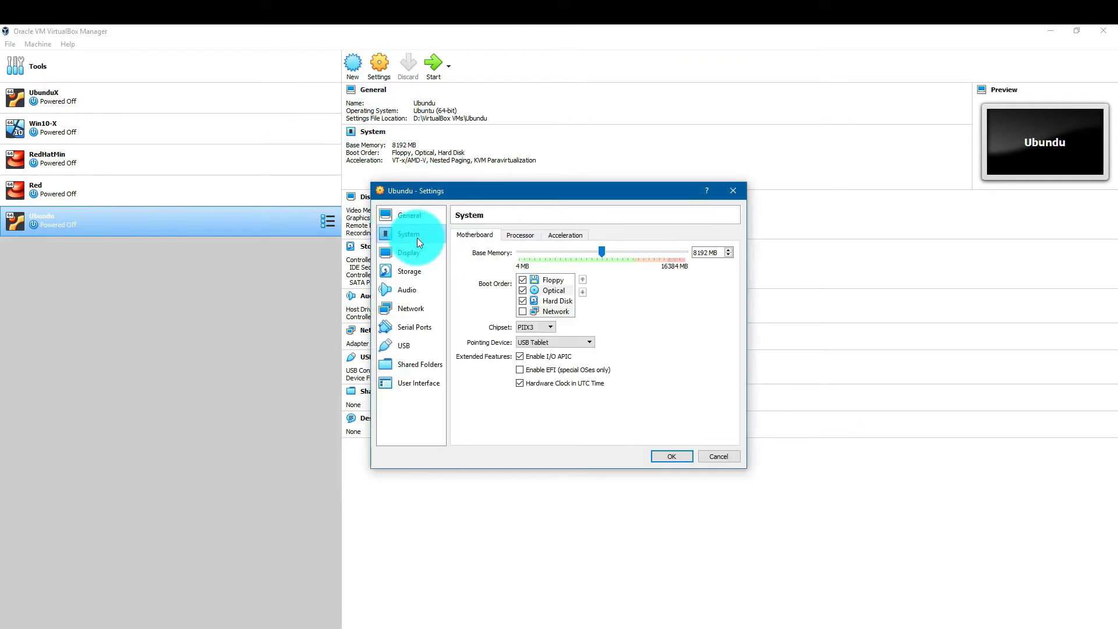
click(521, 236)
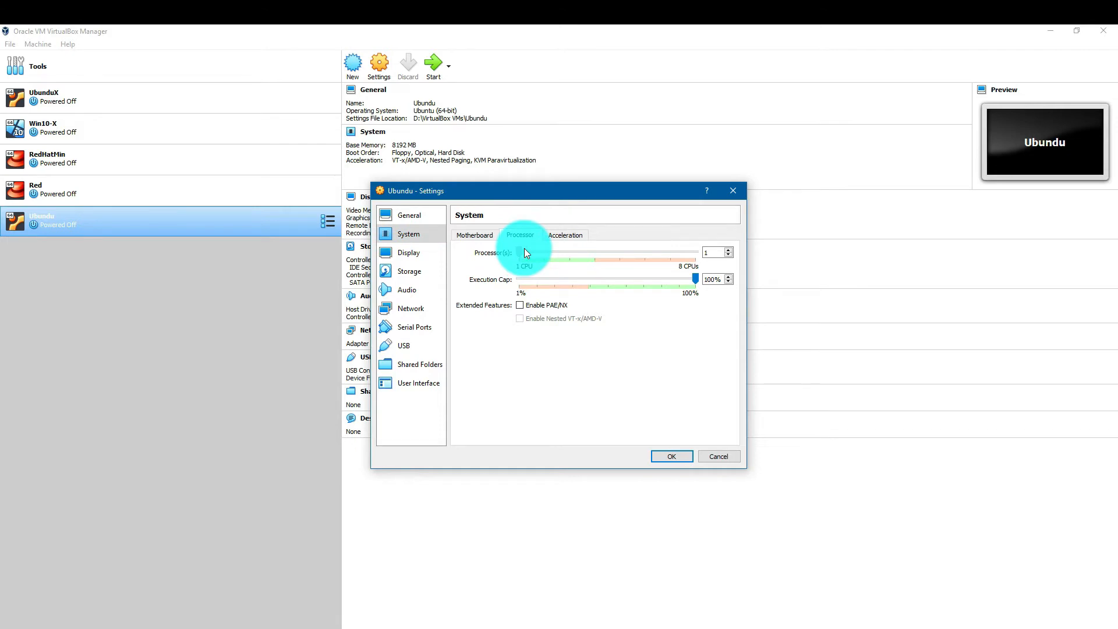
drag(568, 258, 505, 249)
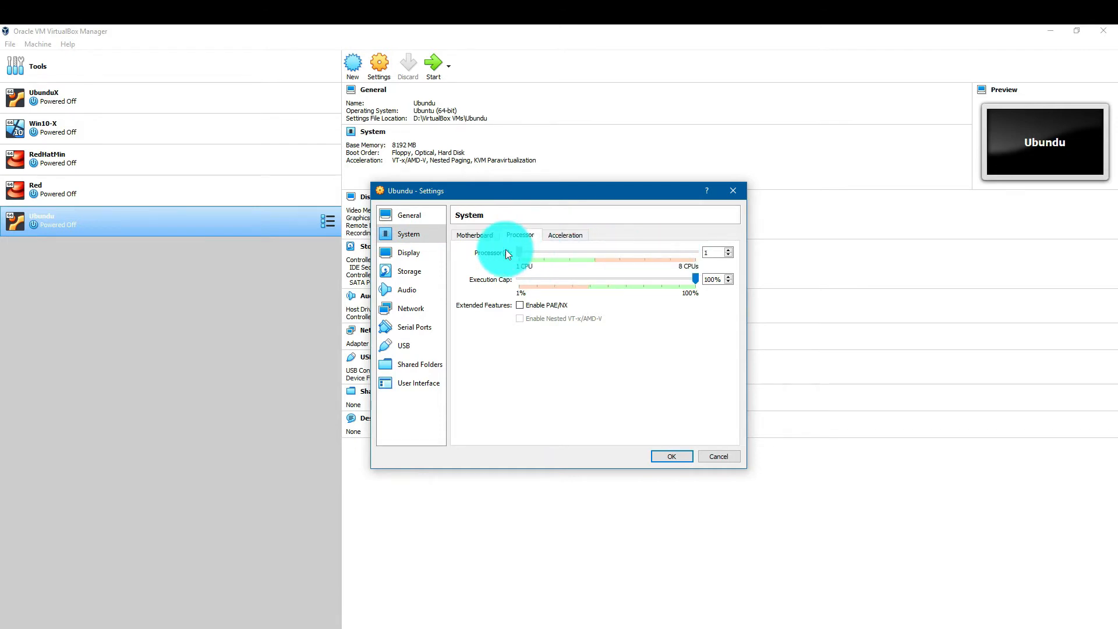
drag(507, 254, 553, 253)
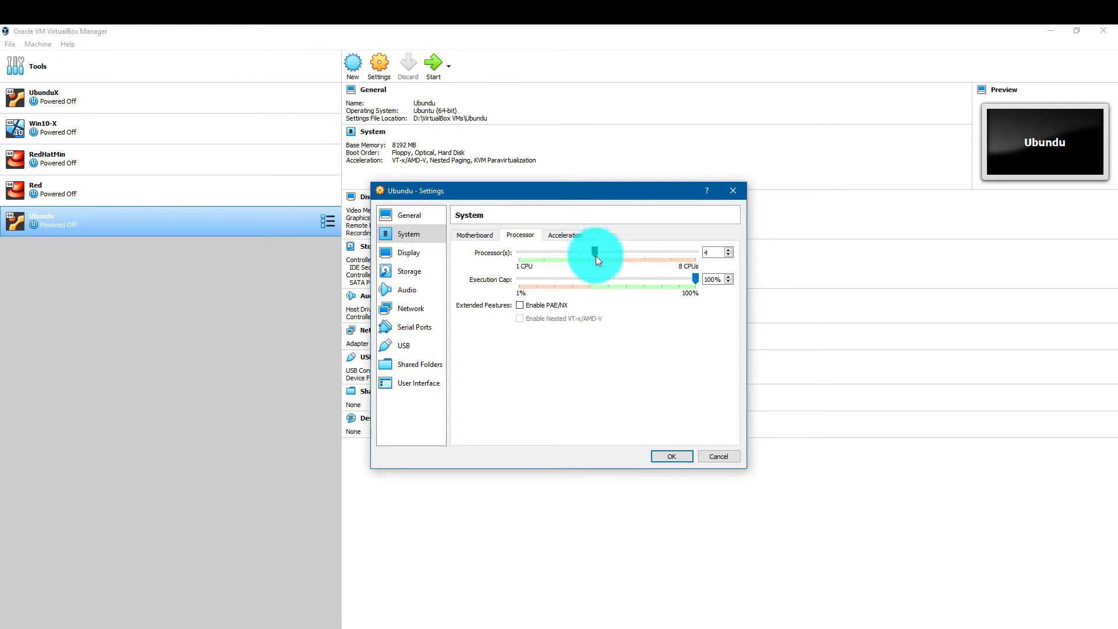
click(556, 239)
click(477, 234)
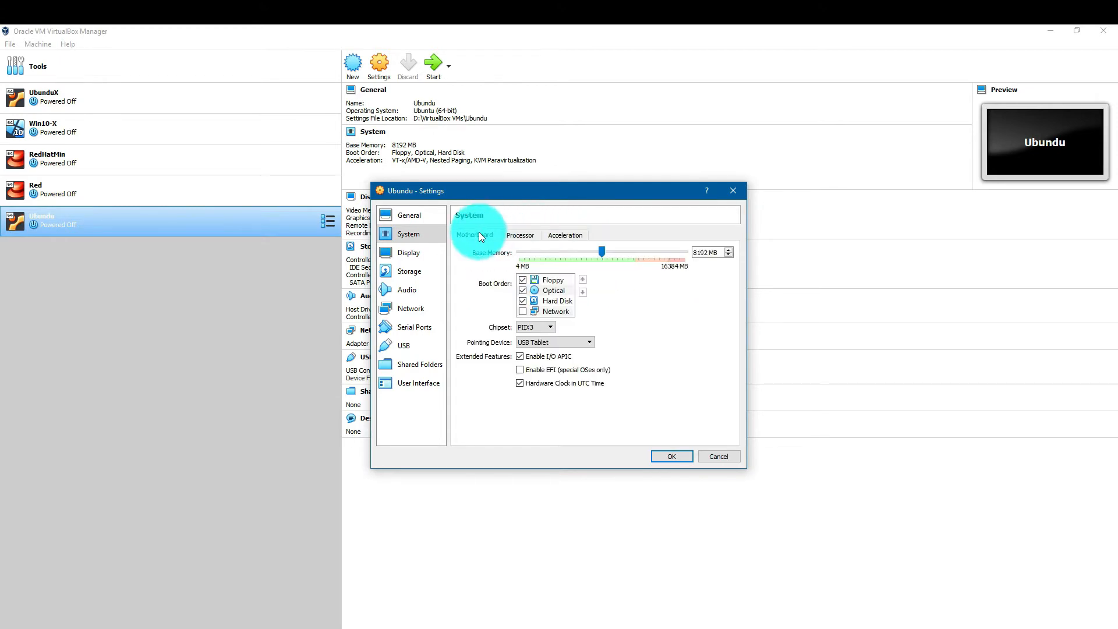
click(402, 262)
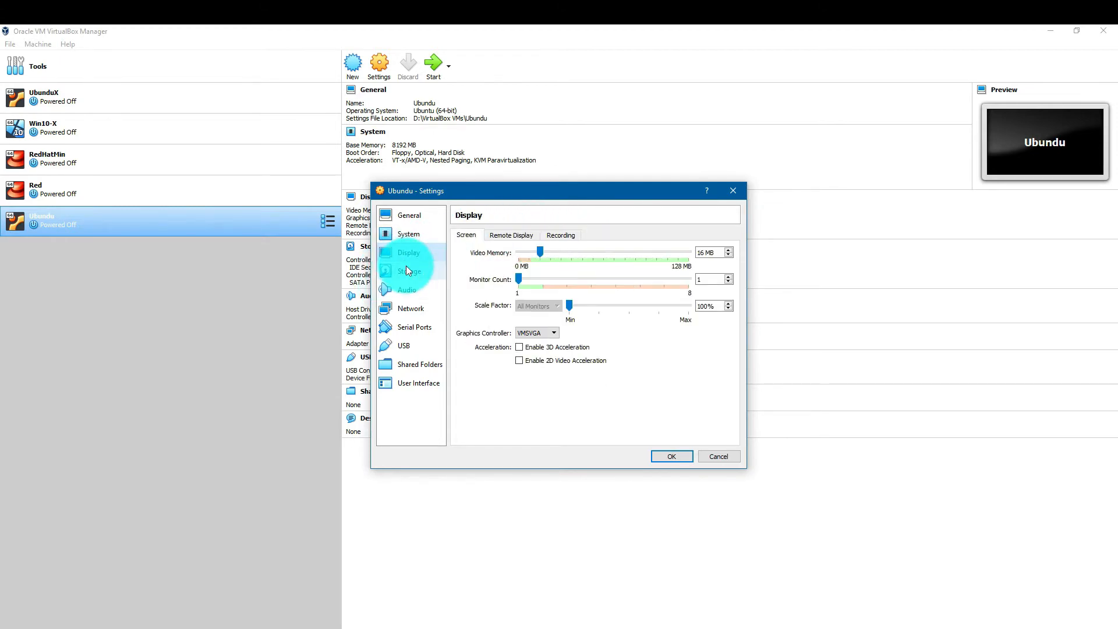
click(504, 235)
click(474, 237)
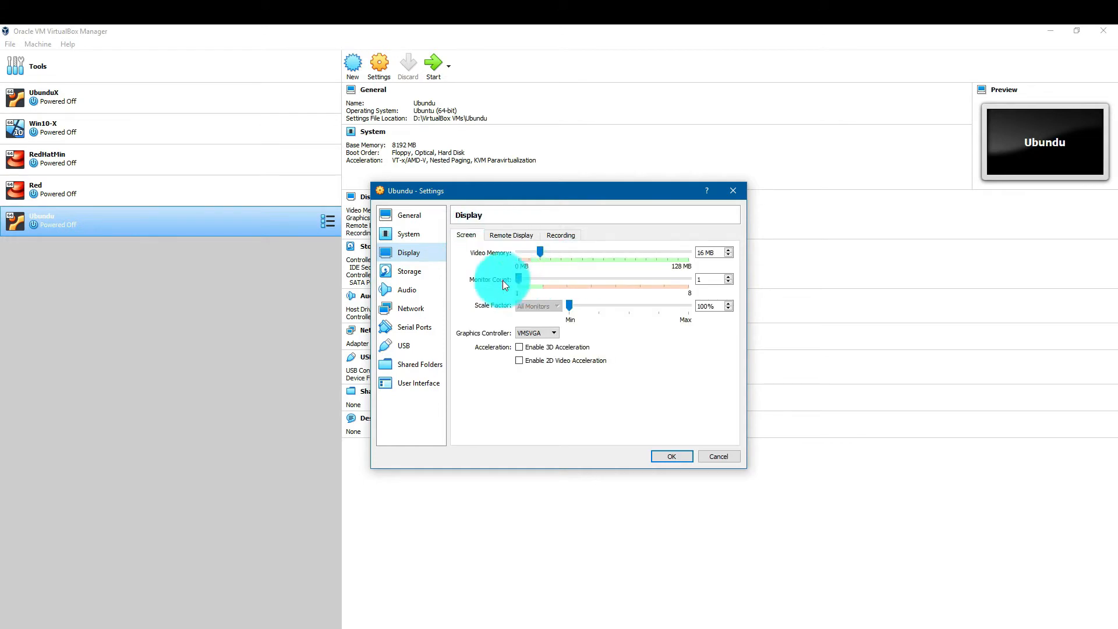
Load ubuntu-18.04.1-desktop-amd64.iso from the Downloads folder into the empty IDE optical drive and save the machine settings.
click(404, 273)
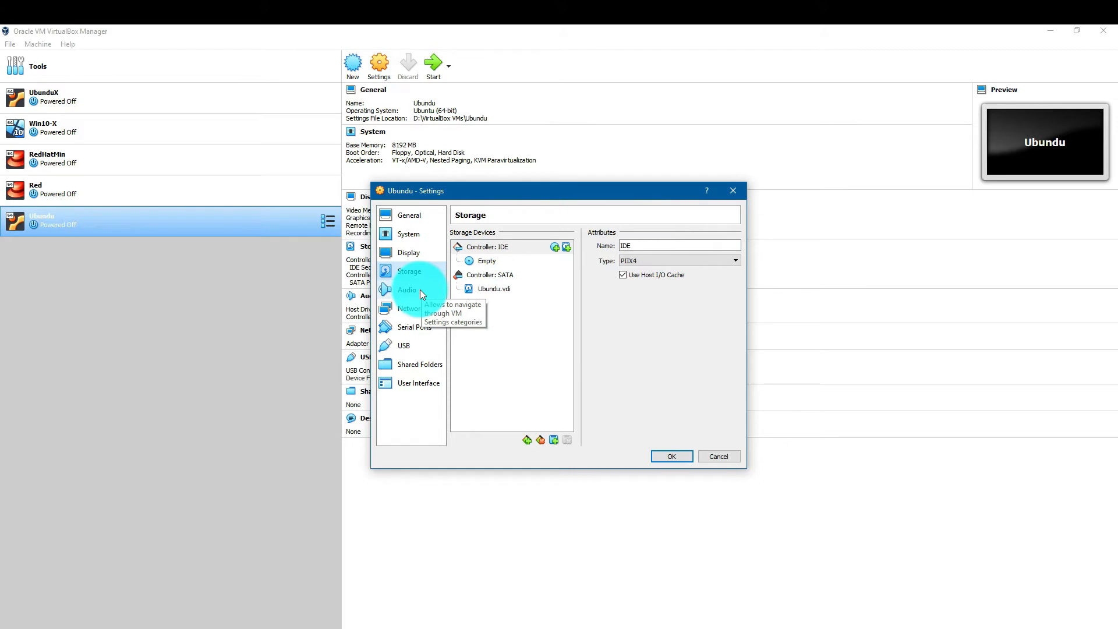
click(488, 261)
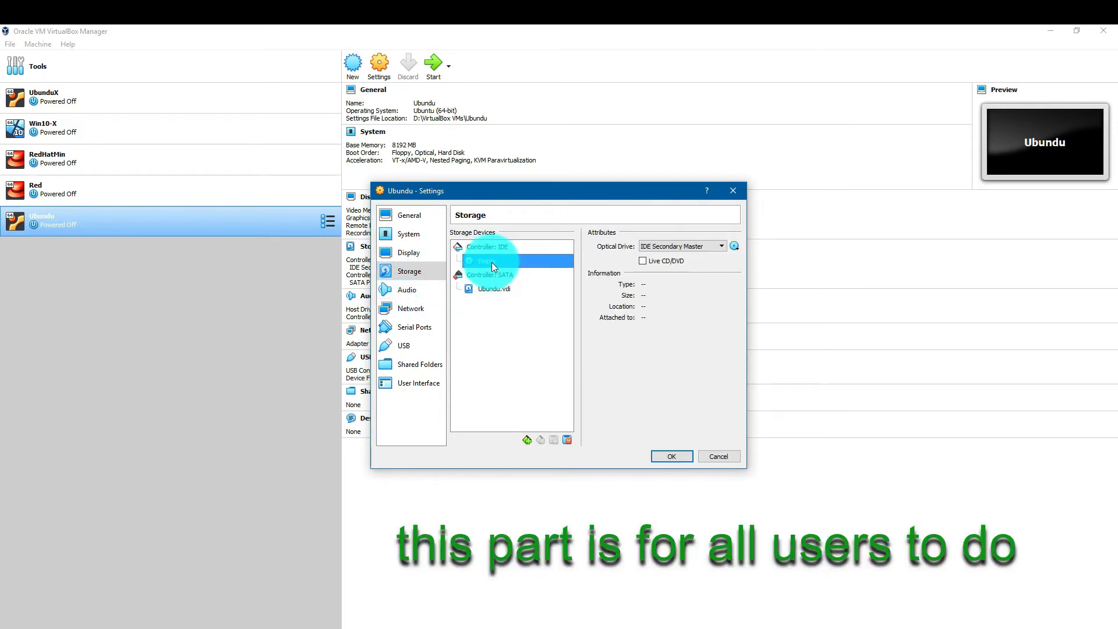
click(733, 246)
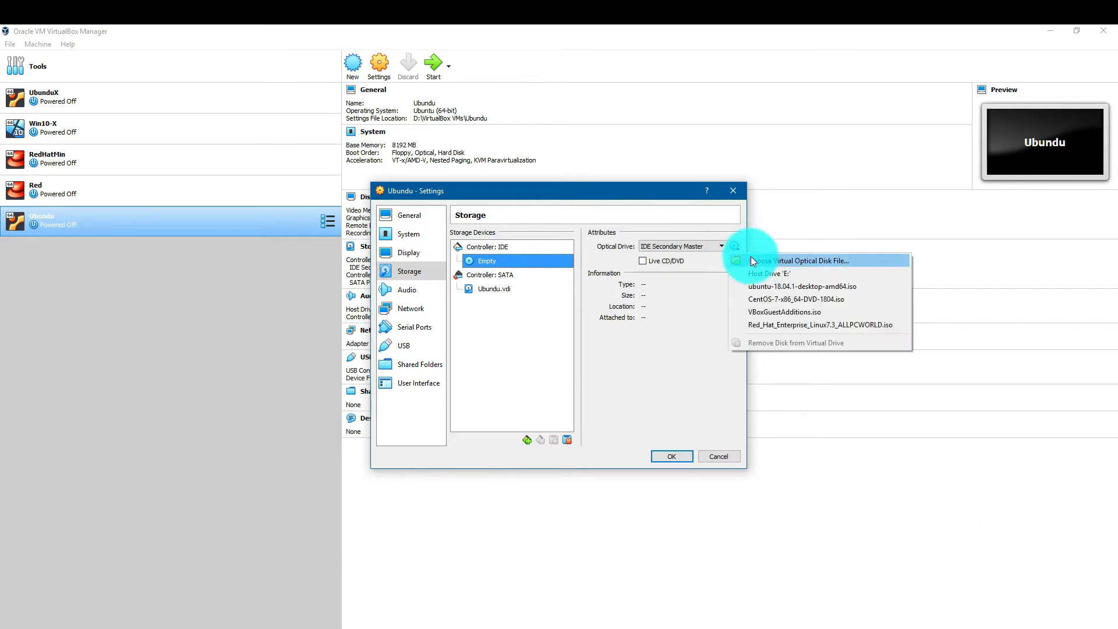
click(752, 258)
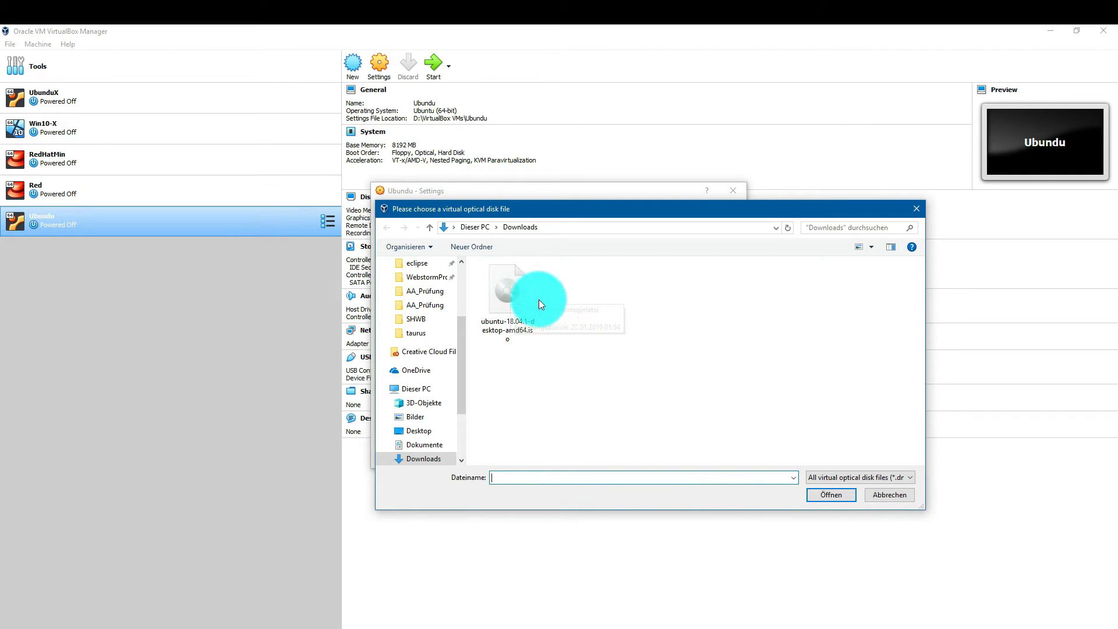
double_click(510, 291)
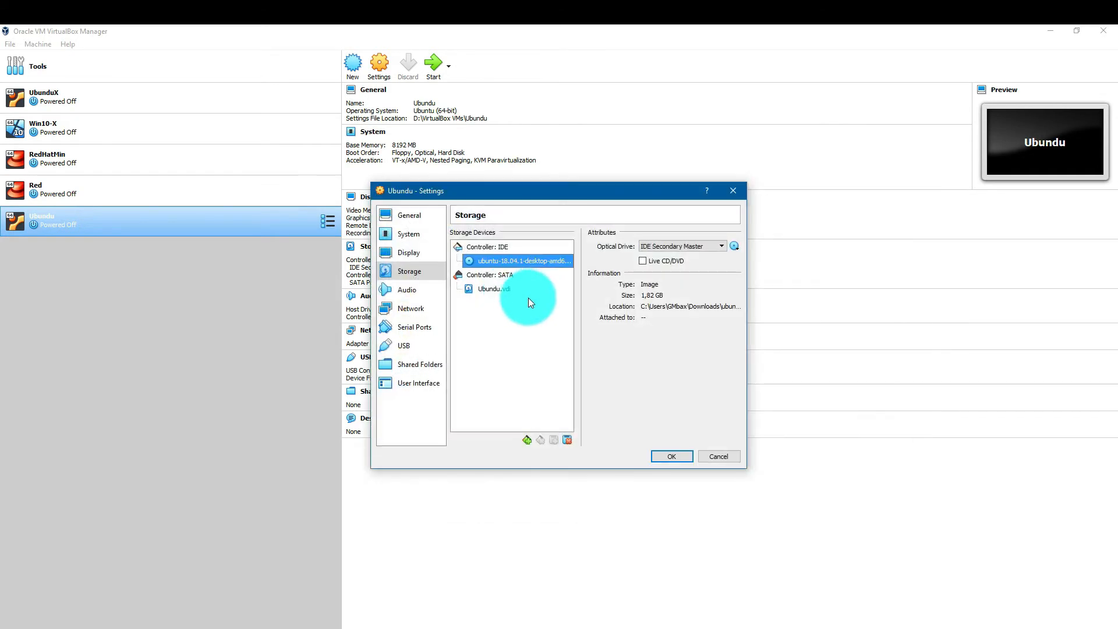
click(669, 456)
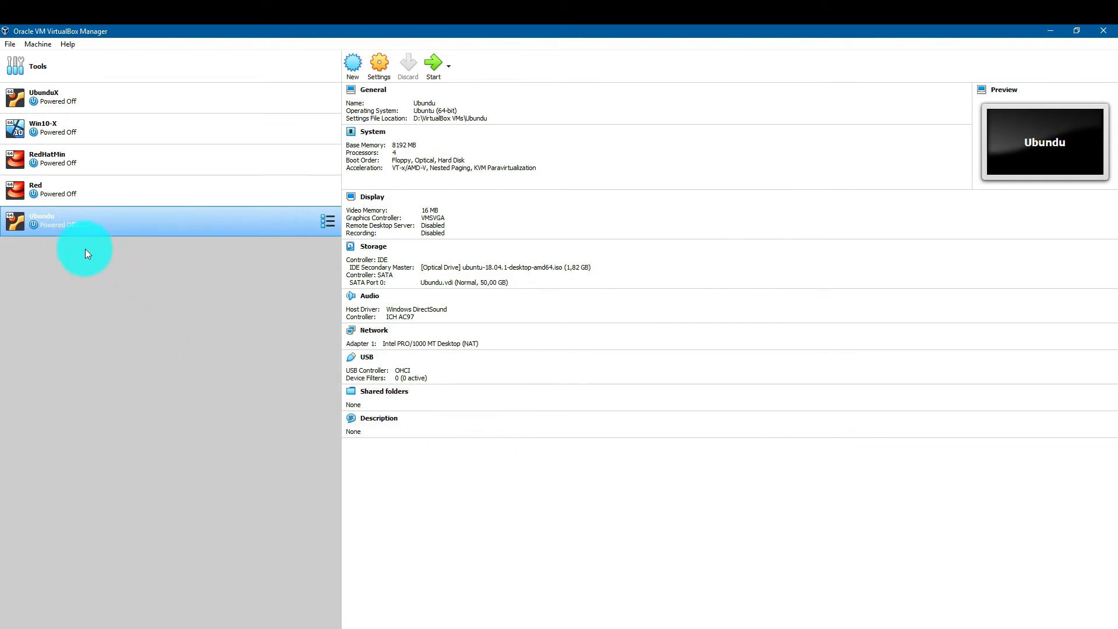
Start the Ubundu machine, move its window aside, and choose to install Ubuntu in English.
click(432, 63)
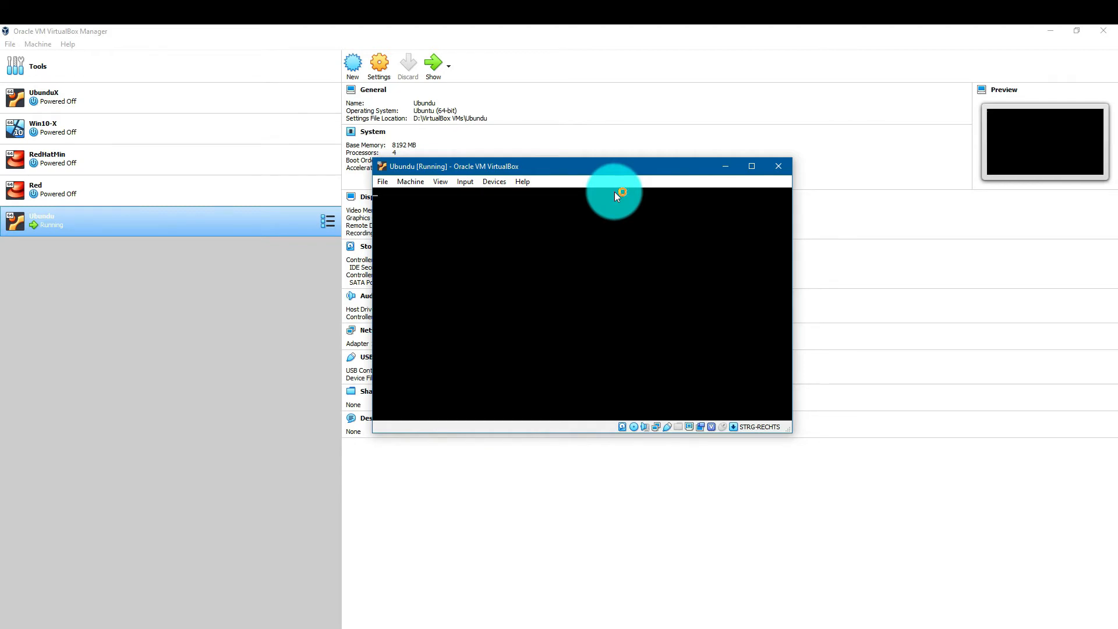
drag(629, 168, 587, 178)
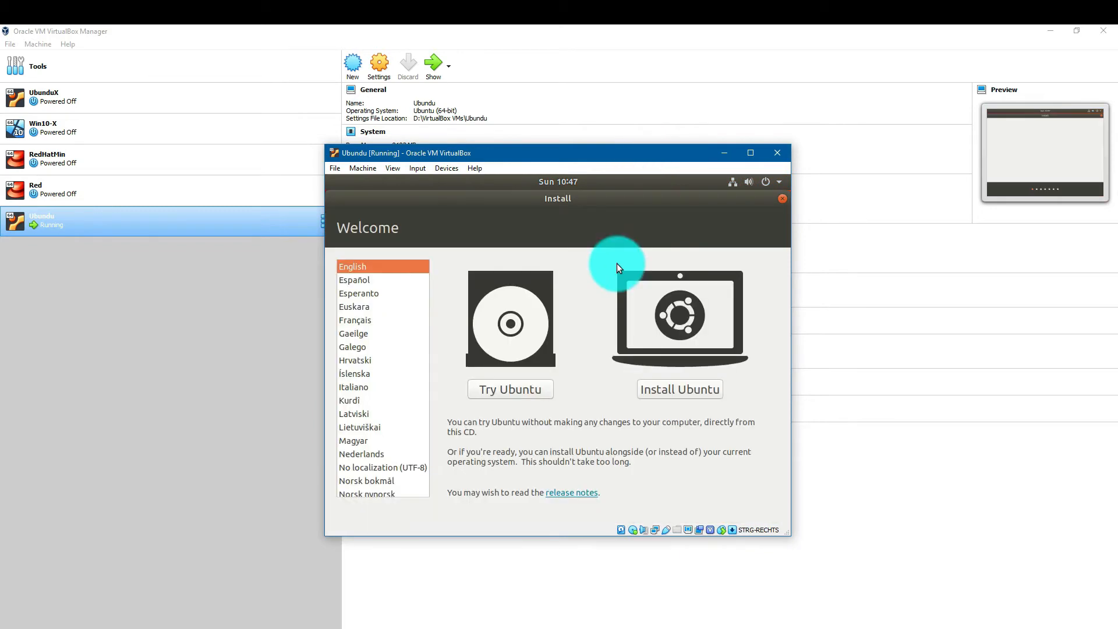
click(681, 390)
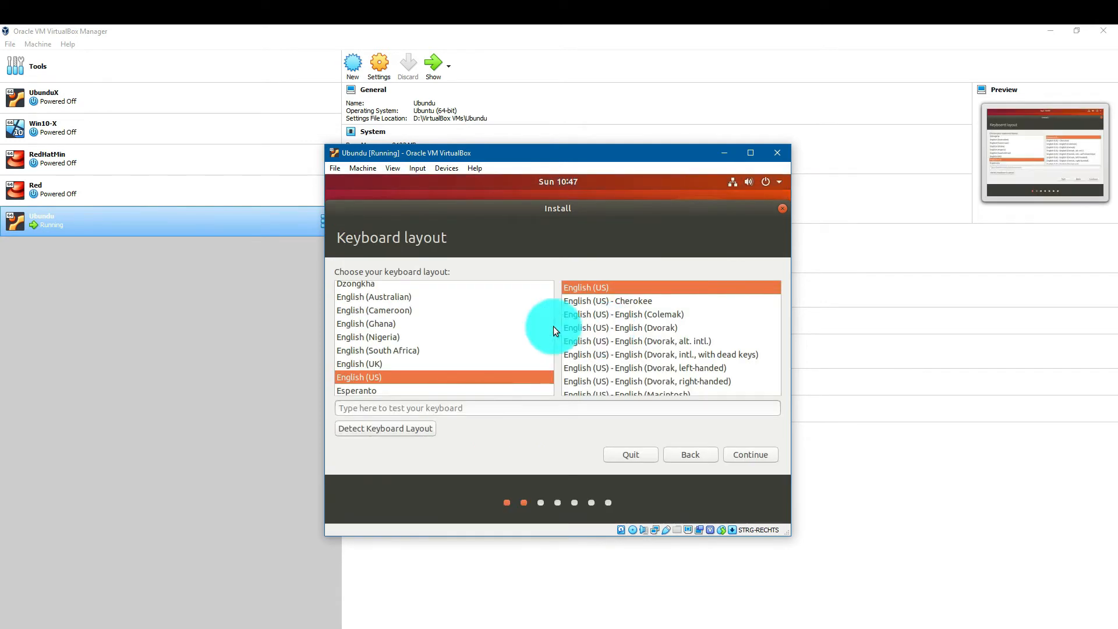
Try to find the German keyboard layout by entering germ in the keyboard test field.
click(394, 408)
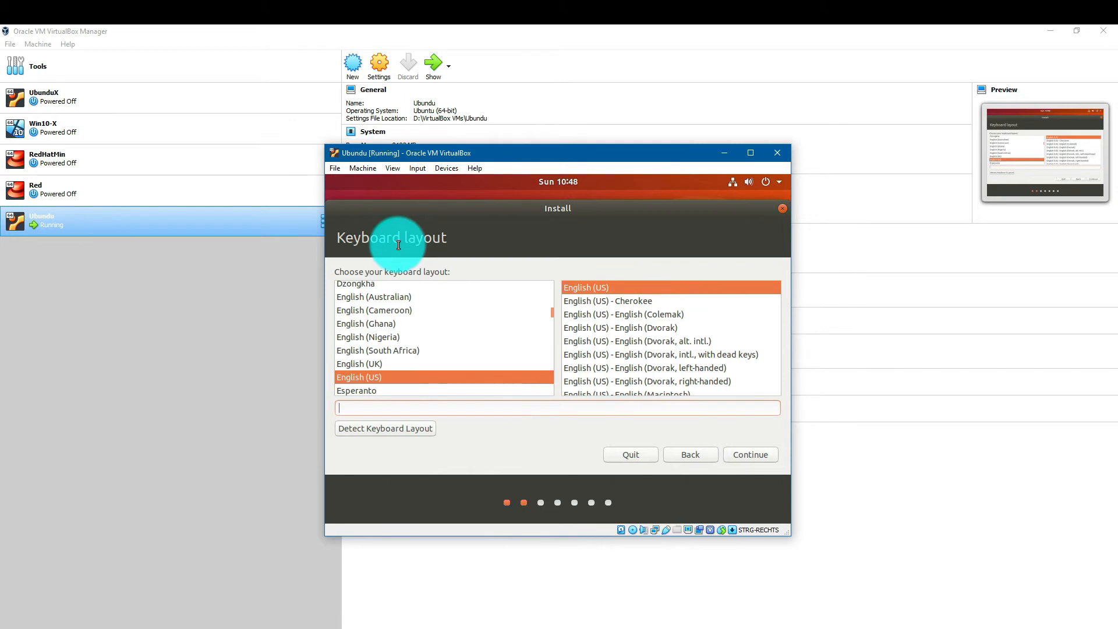
text(ger)
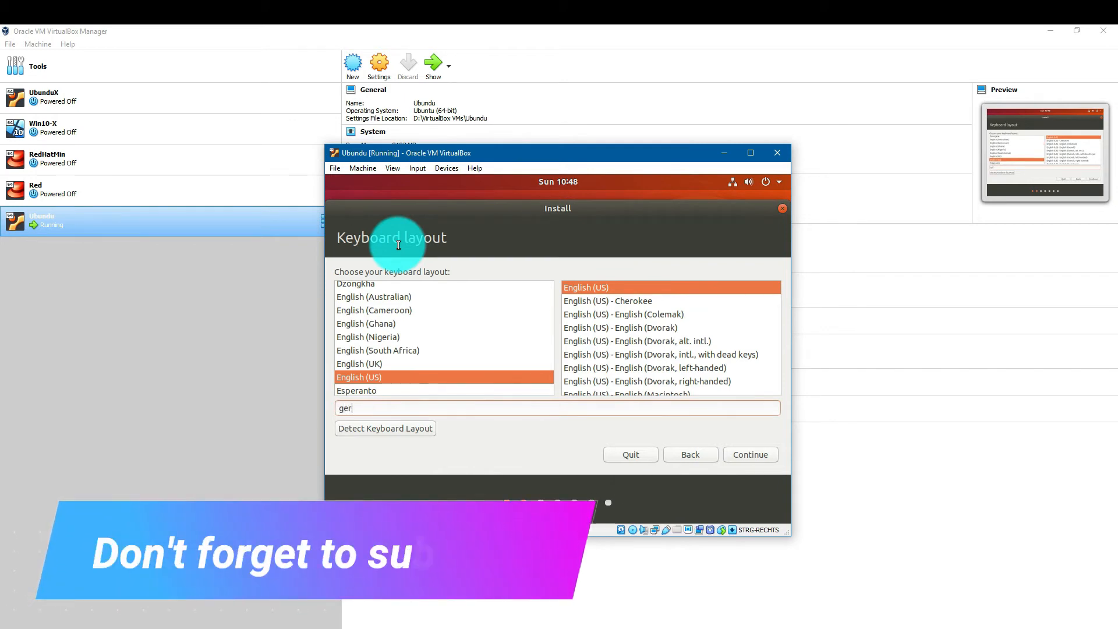
text(m)
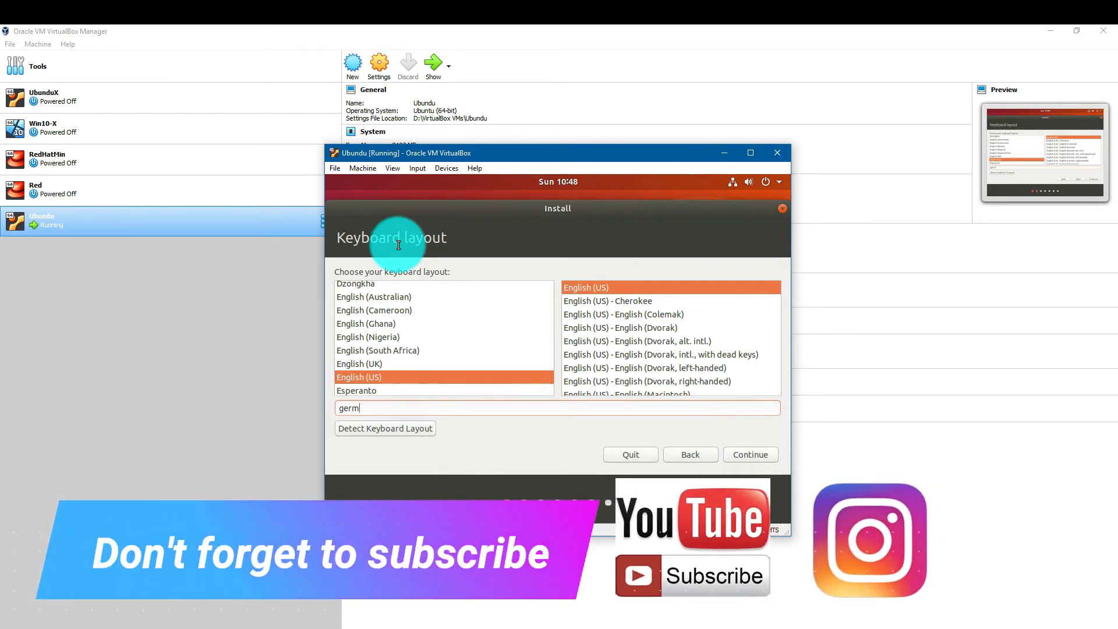
Choose the German keyboard layout in the Ubuntu installer and continue to the page for updates and other software.
scroll(445, 297, down, 3)
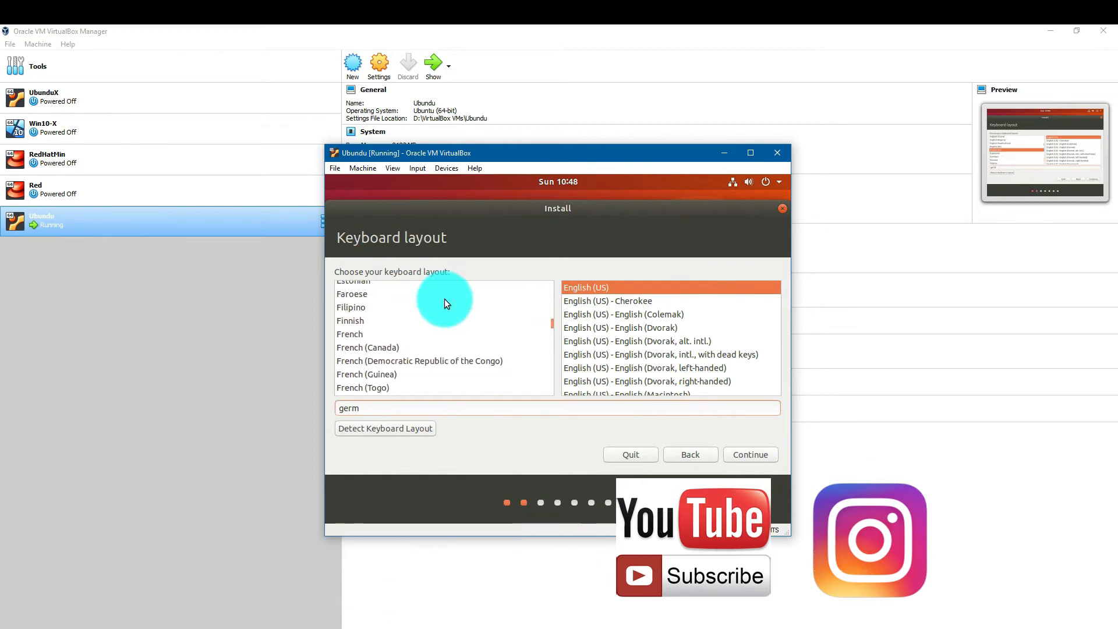
mouse_move(551, 324)
mouse_down()
mouse_move(554, 345)
mouse_move(539, 331)
mouse_up()
click(369, 351)
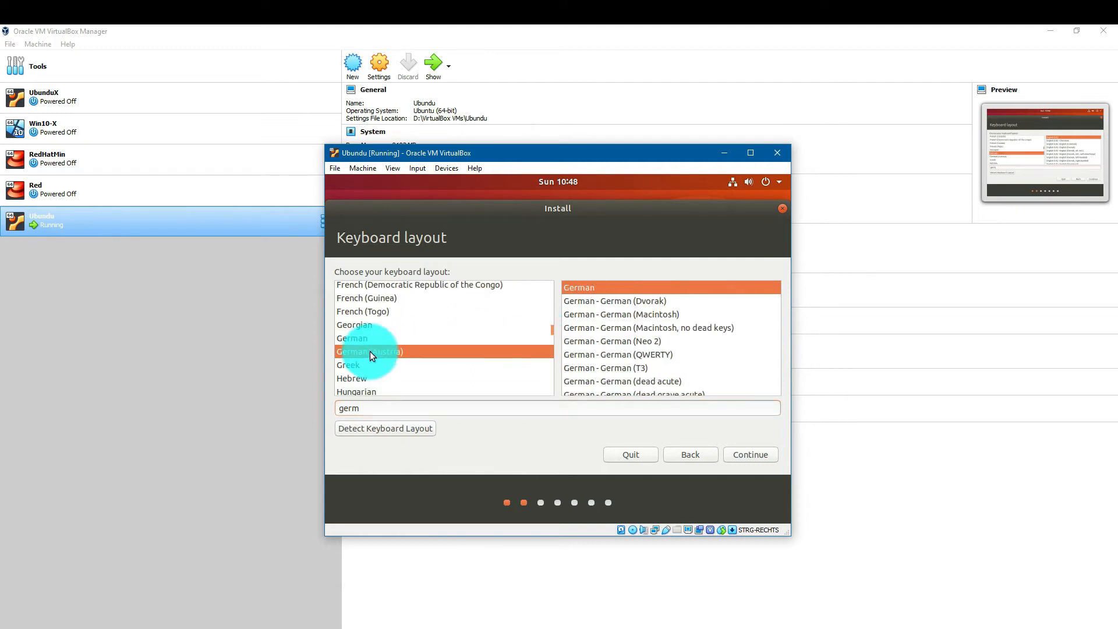
scroll(368, 337, down, 1)
click(368, 337)
click(367, 324)
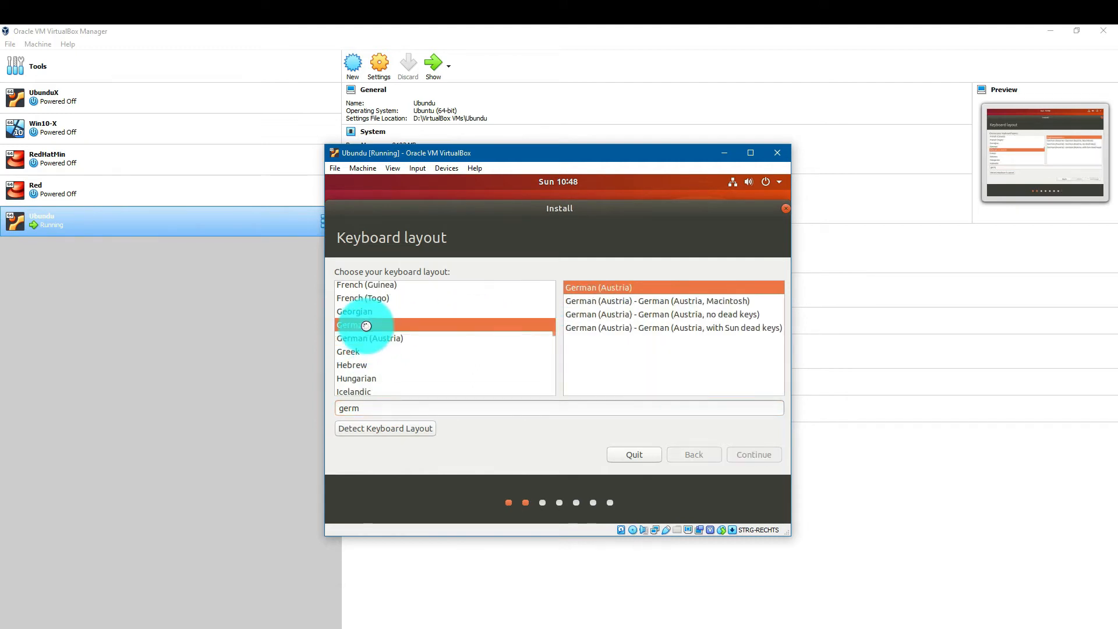
double_click(364, 324)
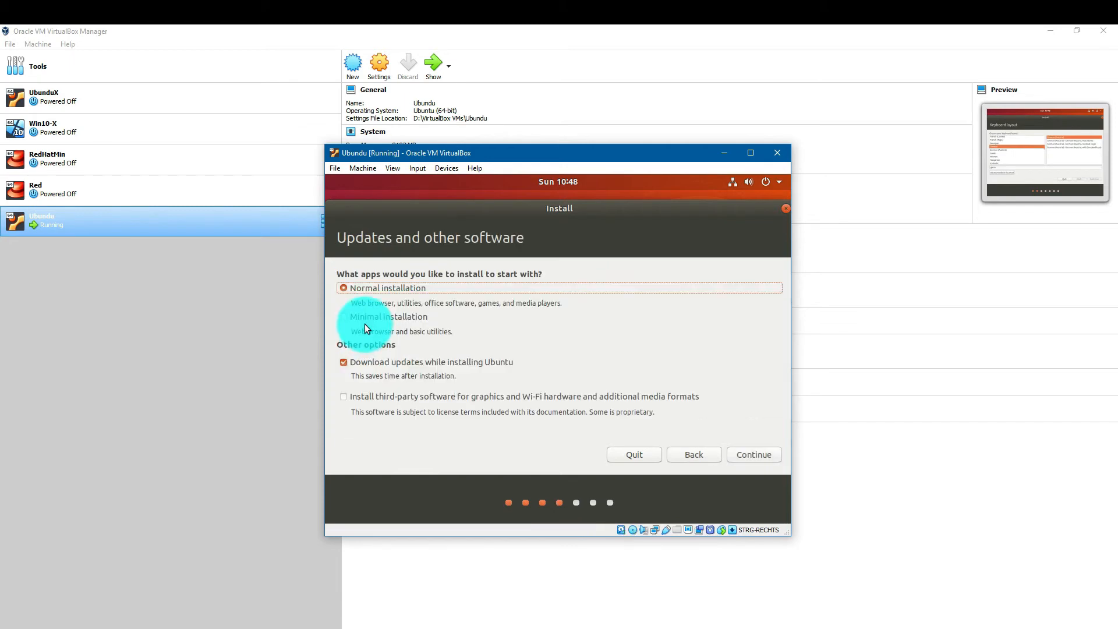
click(680, 454)
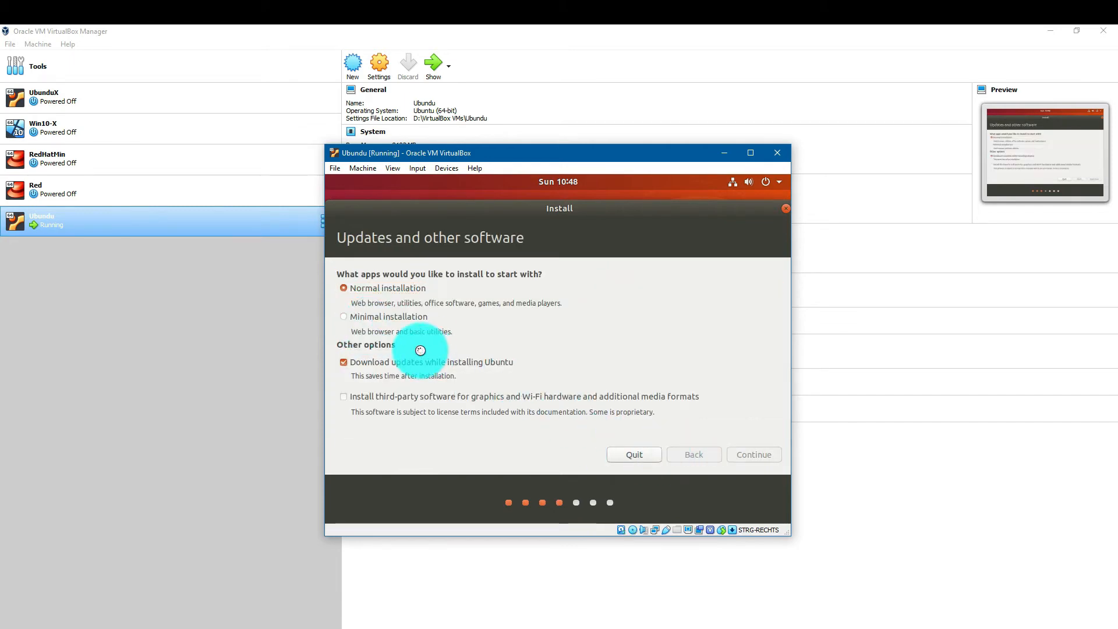
click(735, 456)
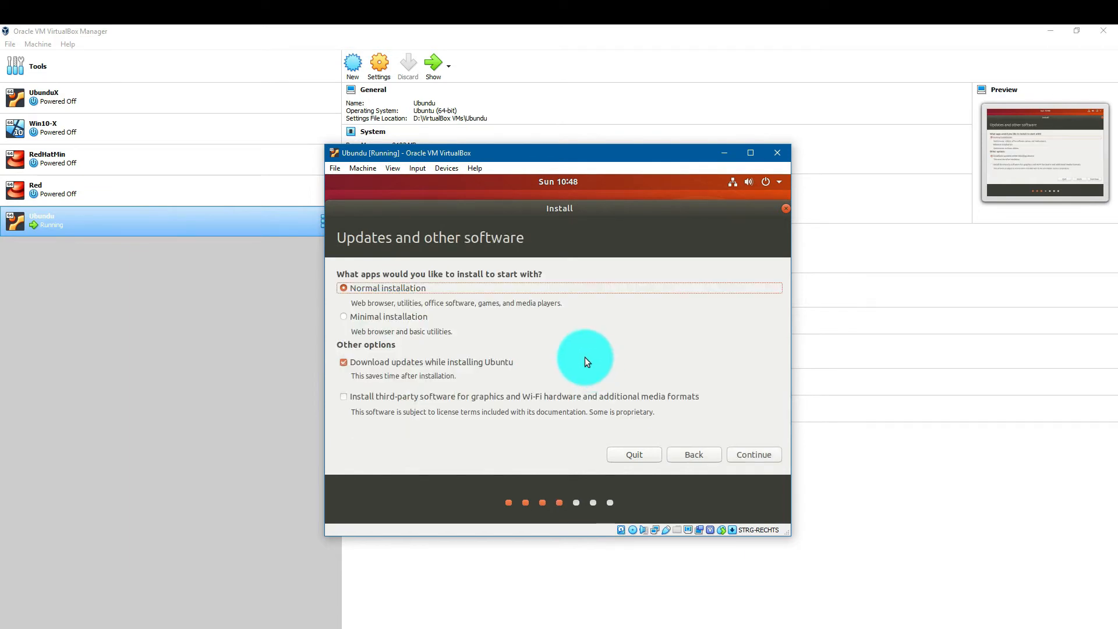
Accept the normal installation with updates, choose to erase the disk and install Ubuntu, and confirm writing the changes to disk.
click(693, 454)
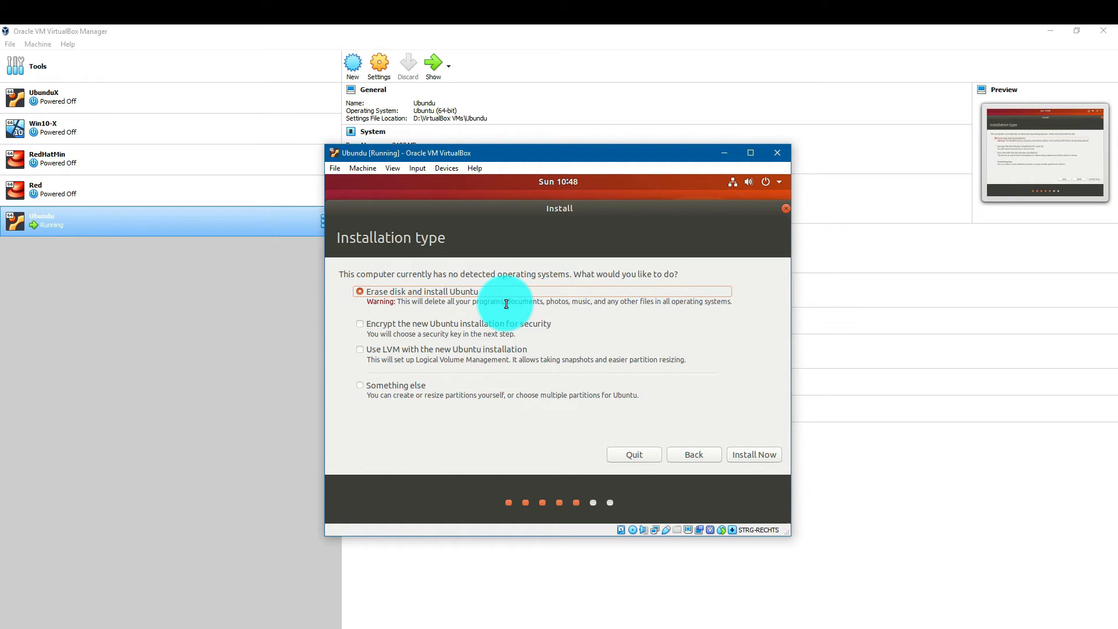
click(766, 452)
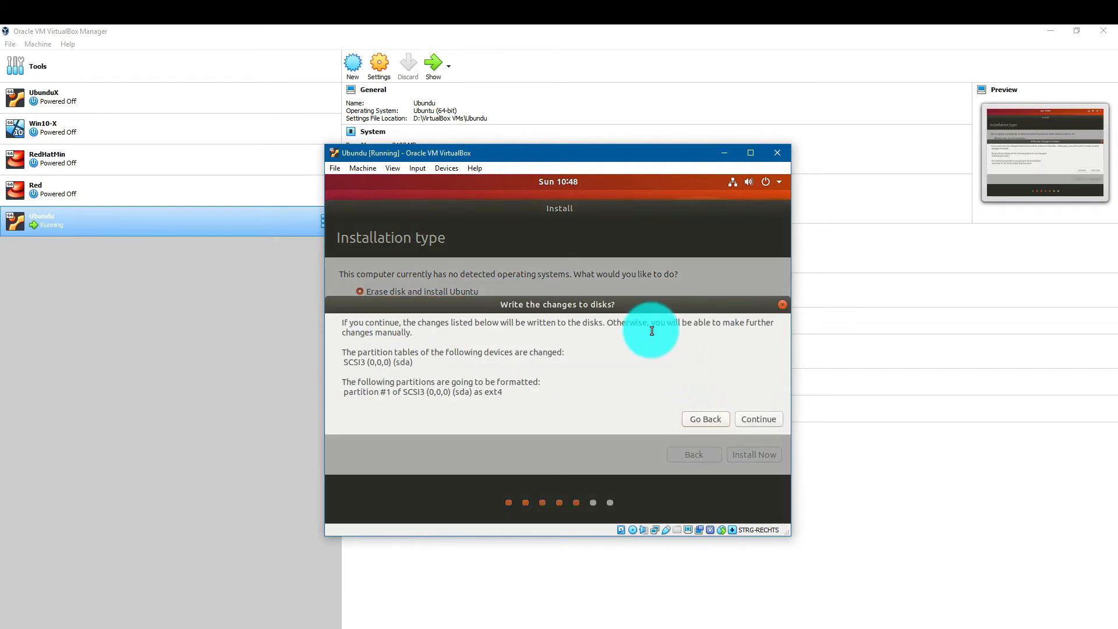
click(756, 418)
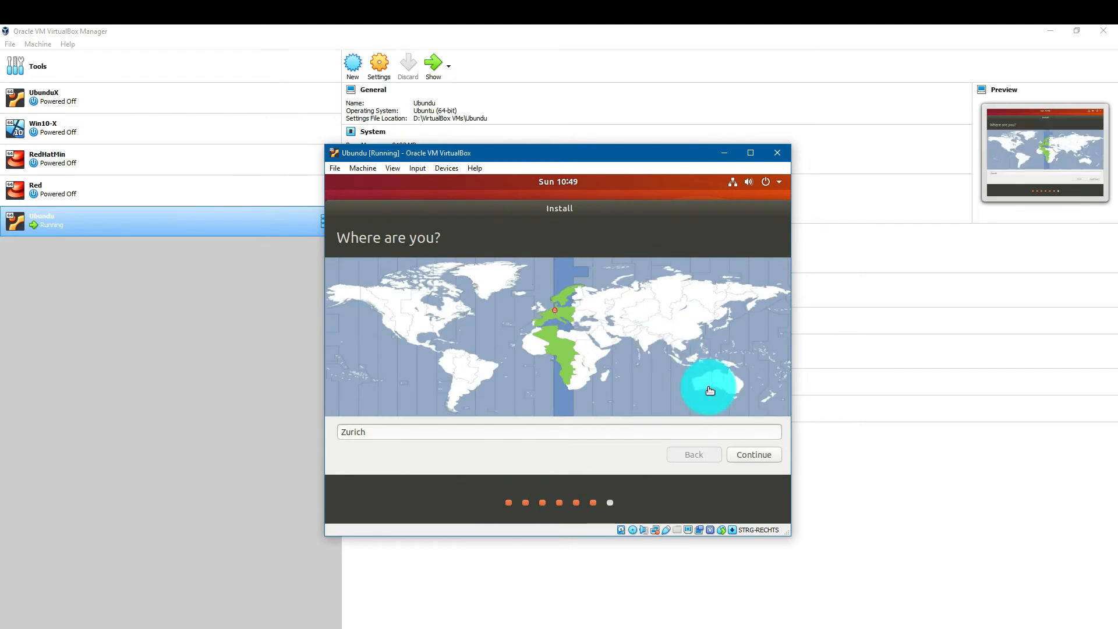
Accept Zurich as the location, enter the user's name, and set the computer's name to VGM.
click(752, 456)
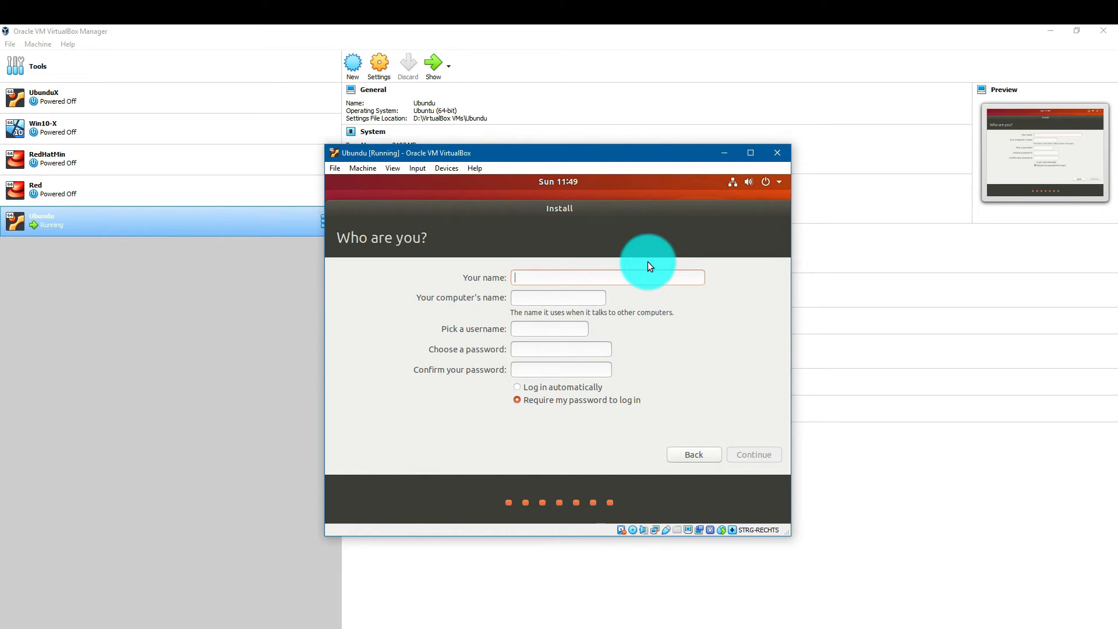
text(theo)
key(Tab)
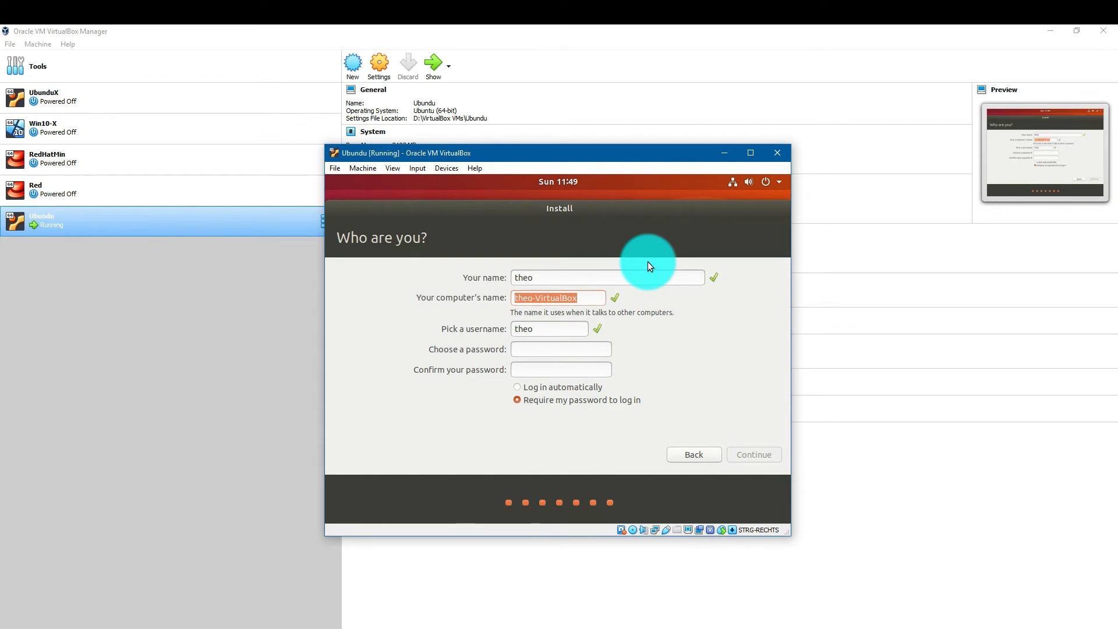
text(VGM)
key(Tab)
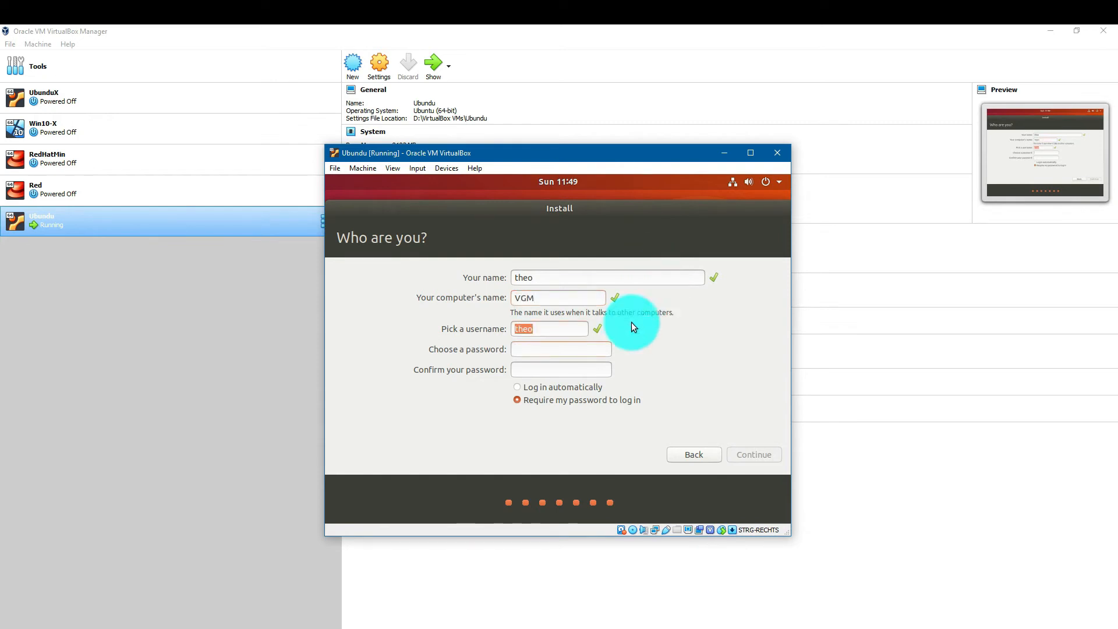
Enter and confirm the account password, keep it required for login, and continue the Ubuntu installation.
click(580, 350)
text(••••••••••)
key(Tab)
text(••••••••••)
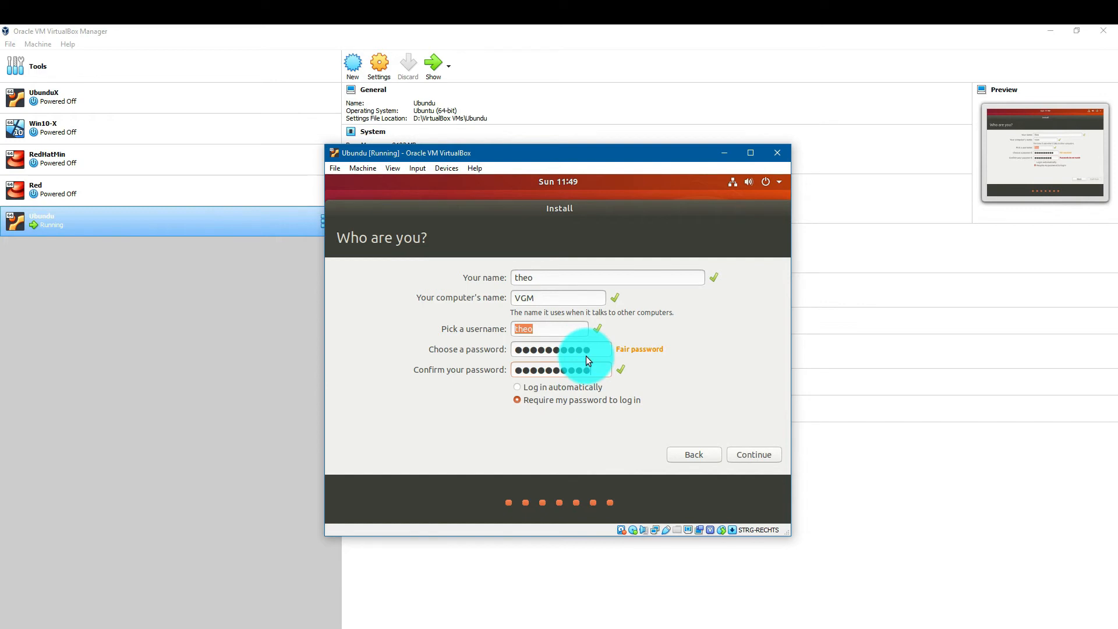
click(756, 452)
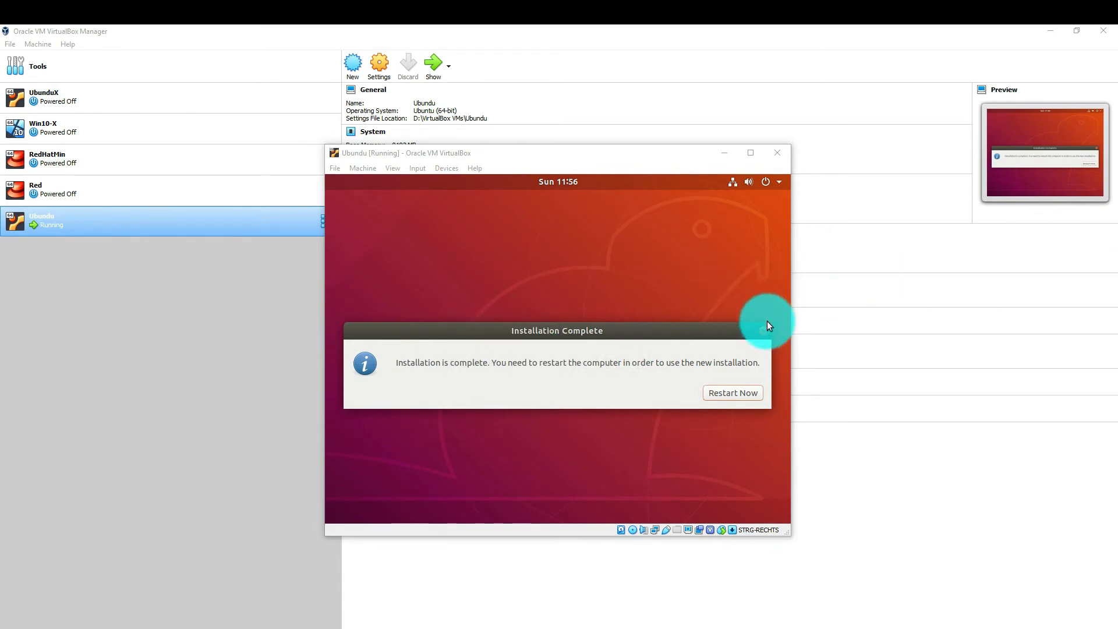
Restart the virtual machine into the new installation, acknowledging the installation medium's removal, and shift its window slightly aside.
click(652, 155)
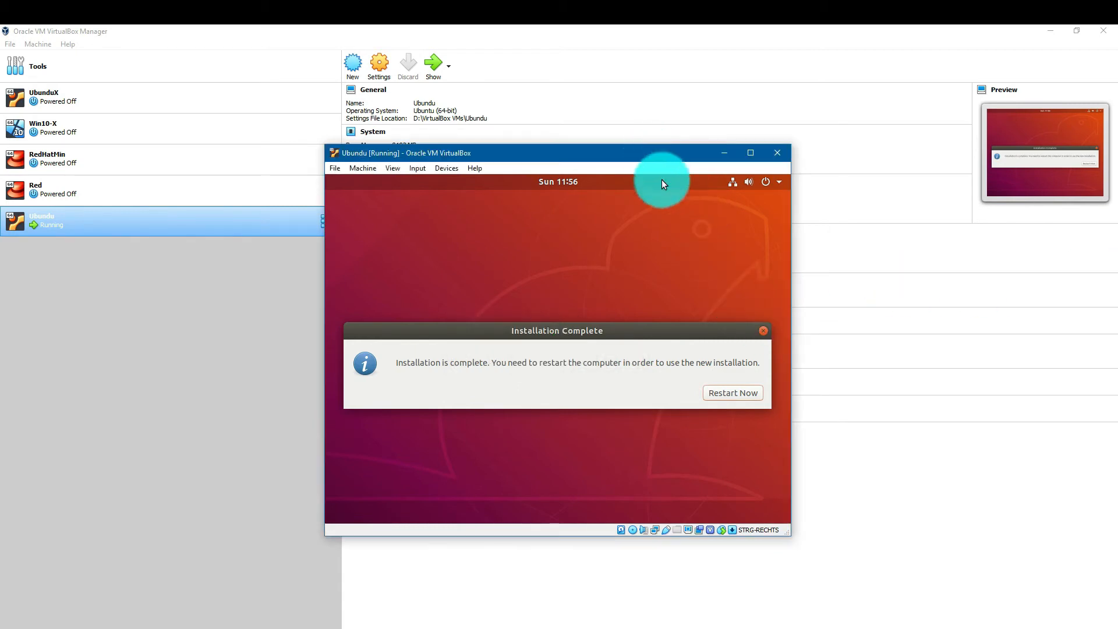
drag(658, 330, 662, 314)
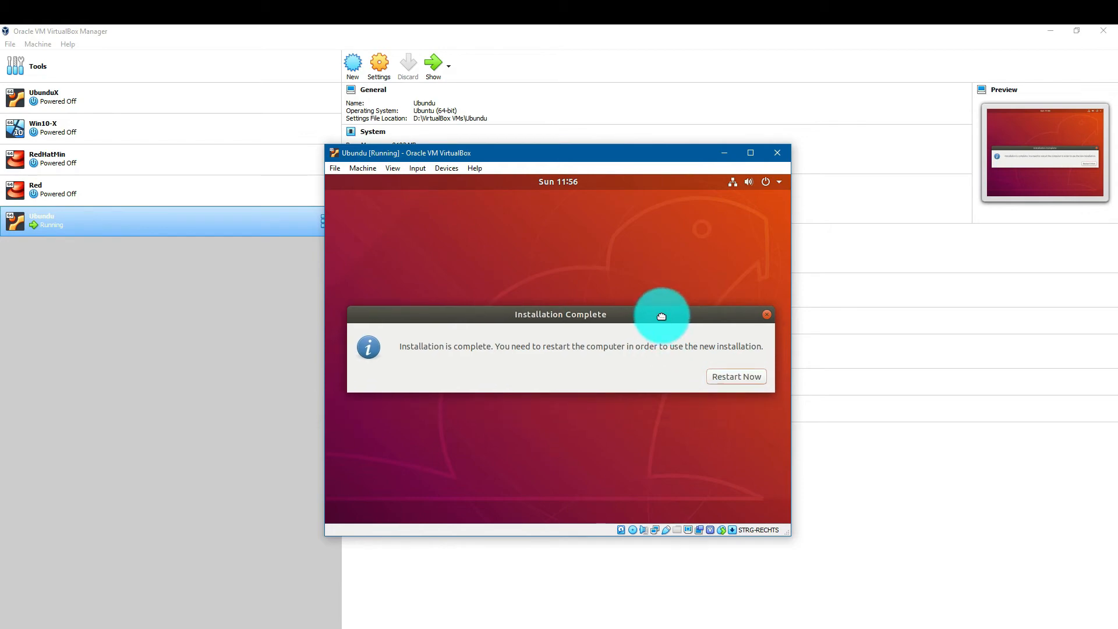
click(750, 379)
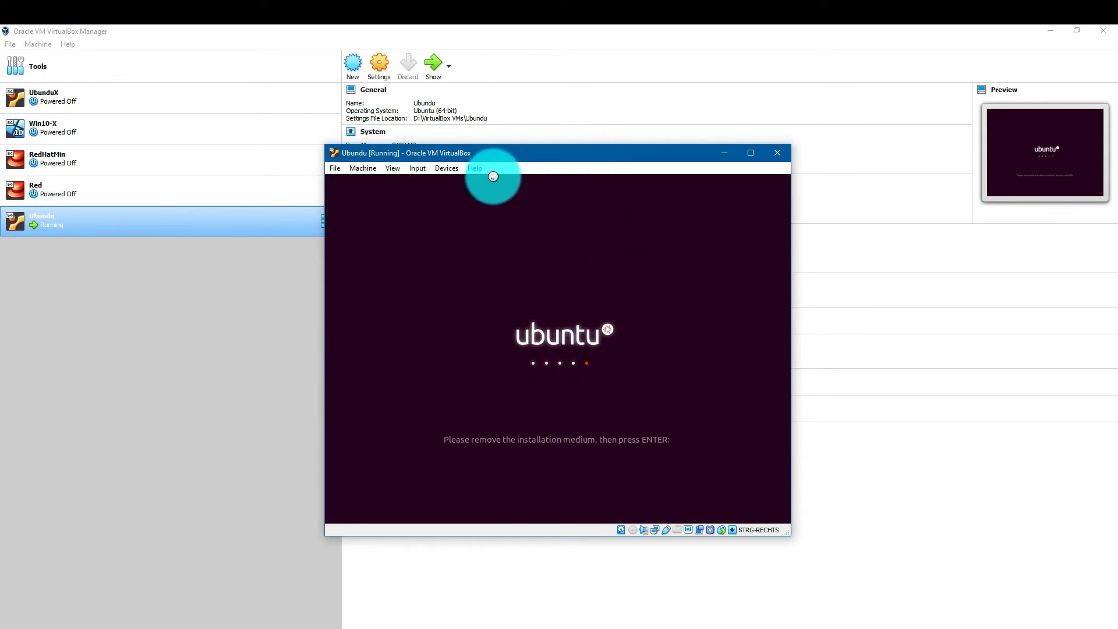
key(Return)
drag(567, 159, 495, 149)
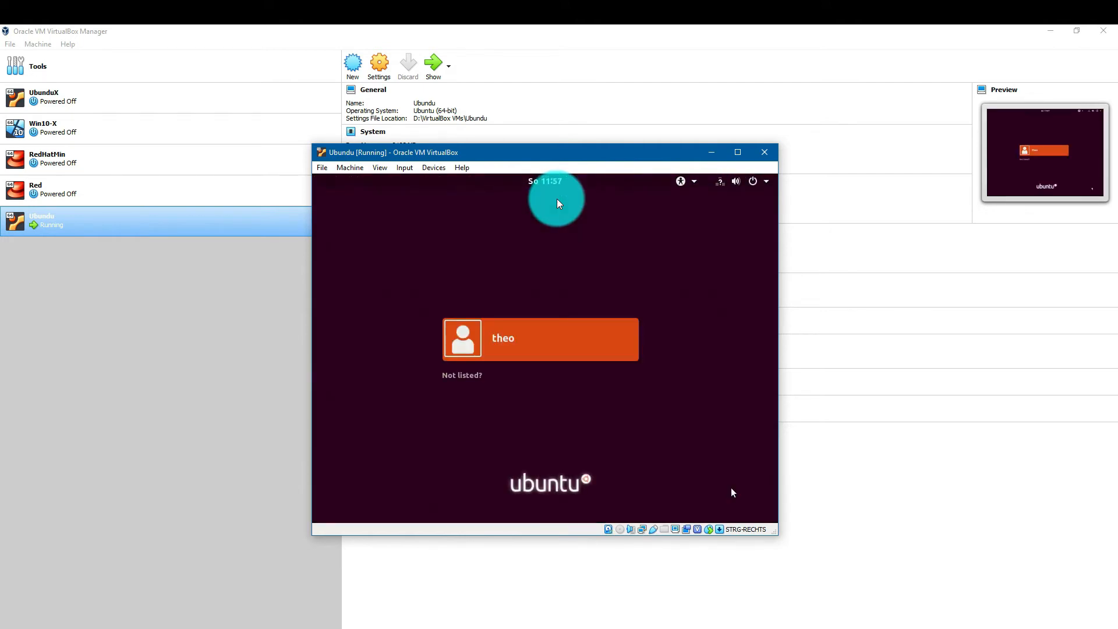
Sign in to Ubuntu with the listed user account and its password.
click(512, 330)
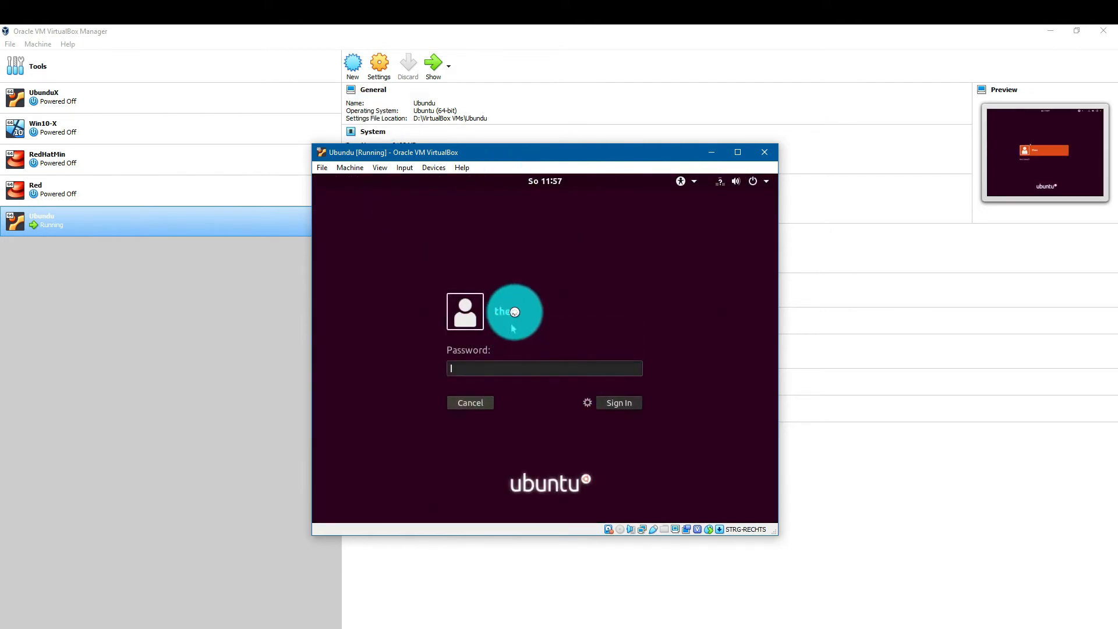
text(************)
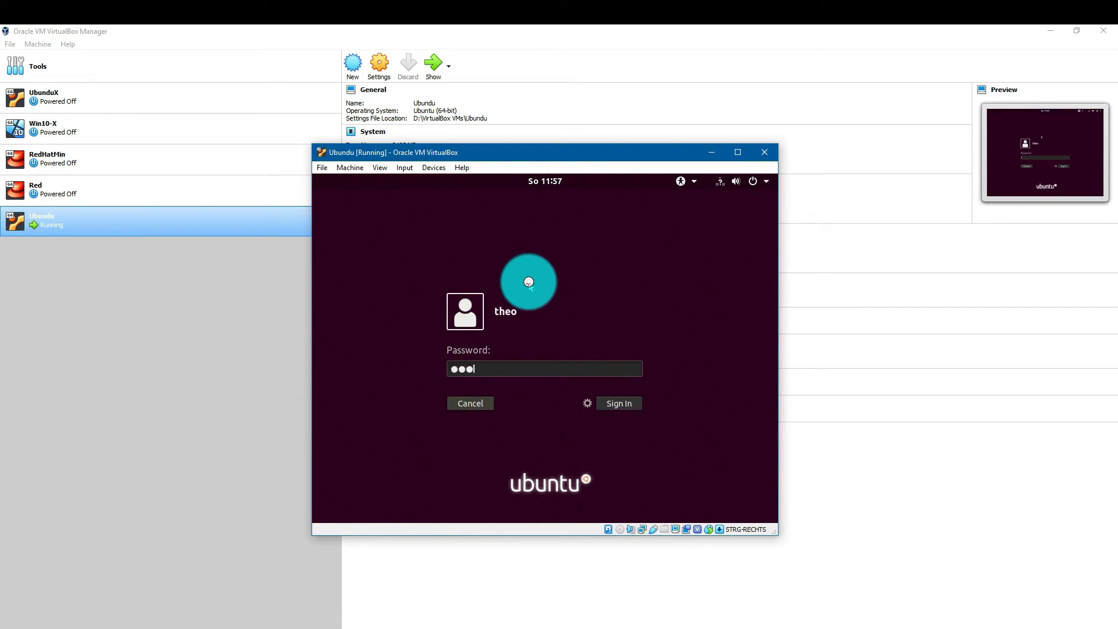
key(Return)
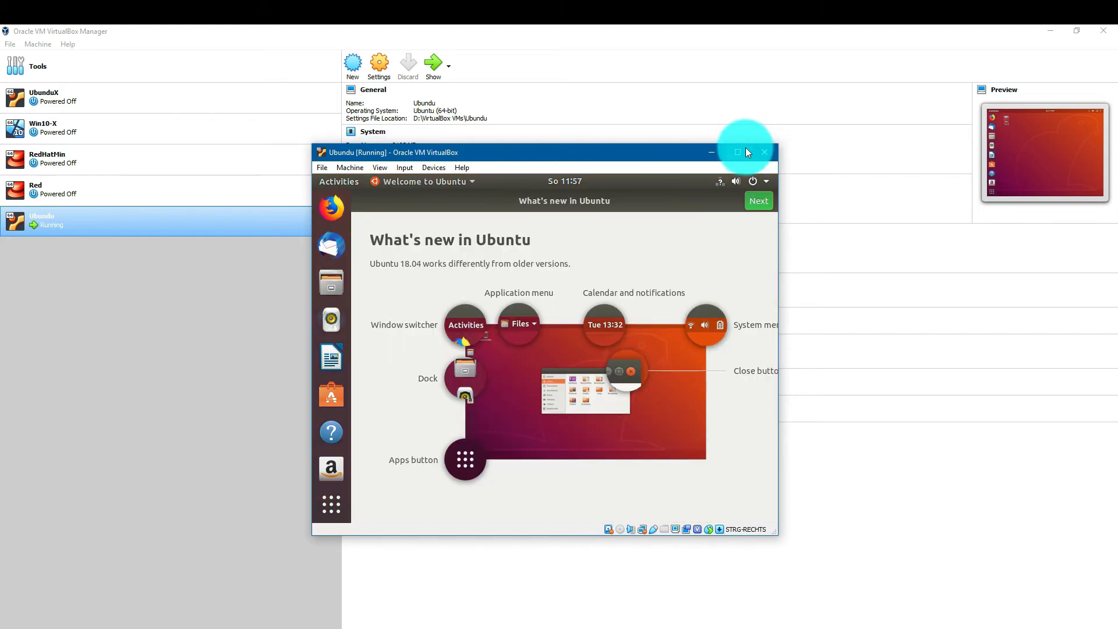
Go through the Ubuntu welcome pages, skipping Livepatch and keeping the option to send system info to Canonical, and finish them.
click(746, 149)
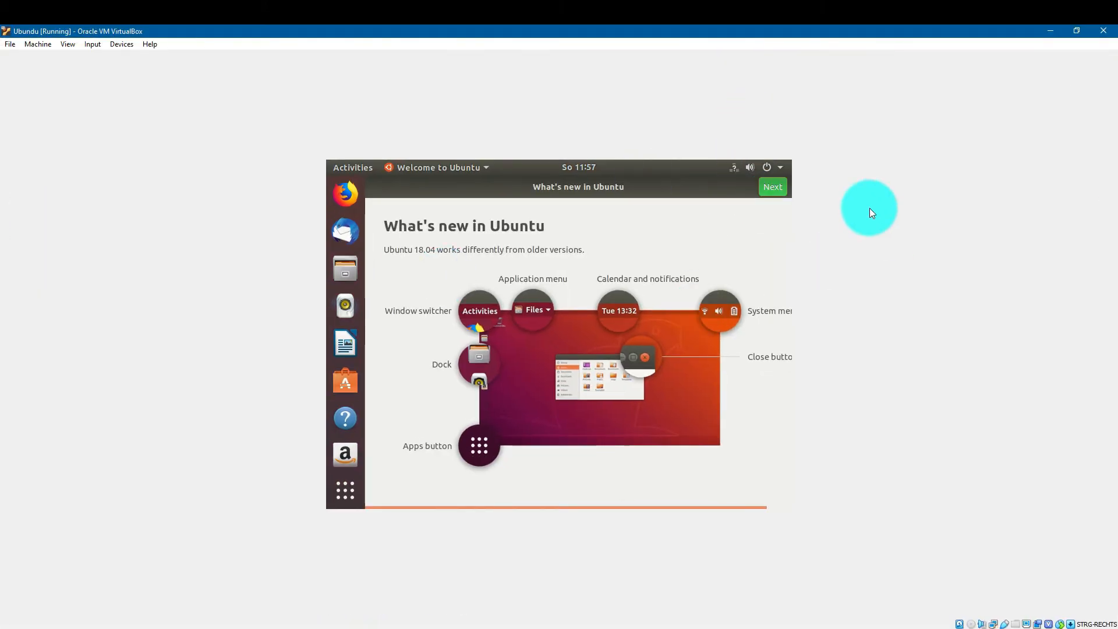
click(1071, 34)
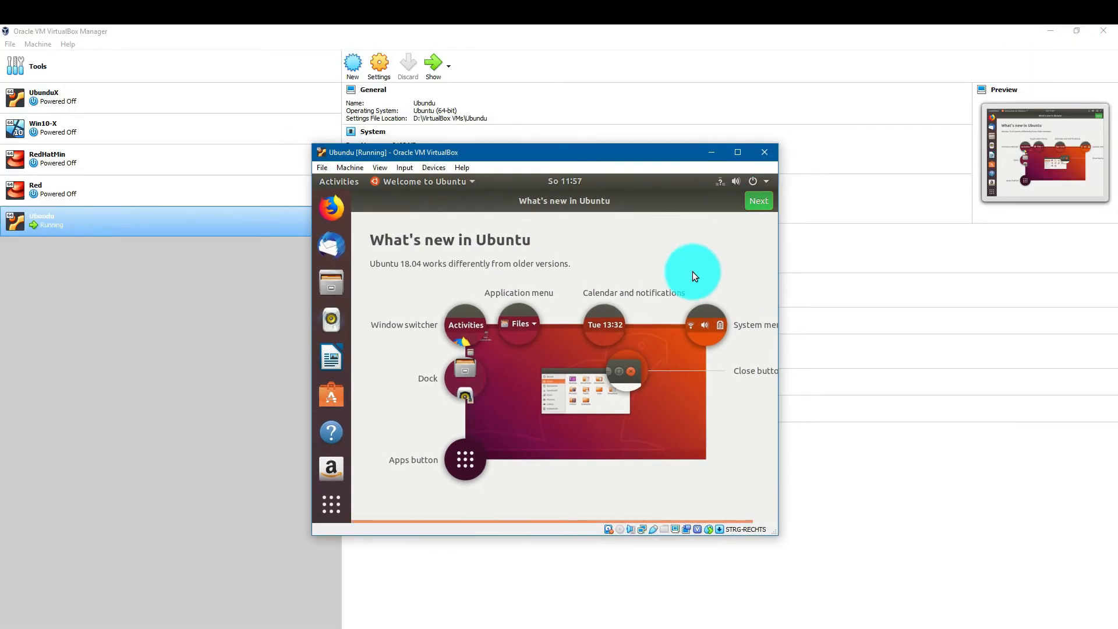
click(754, 201)
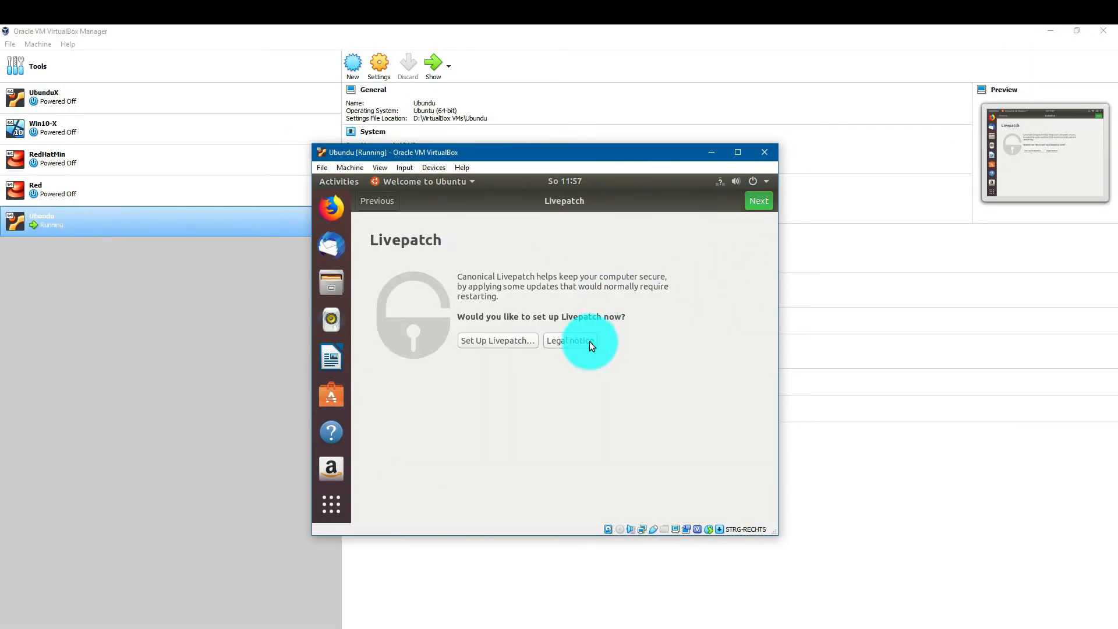
click(756, 201)
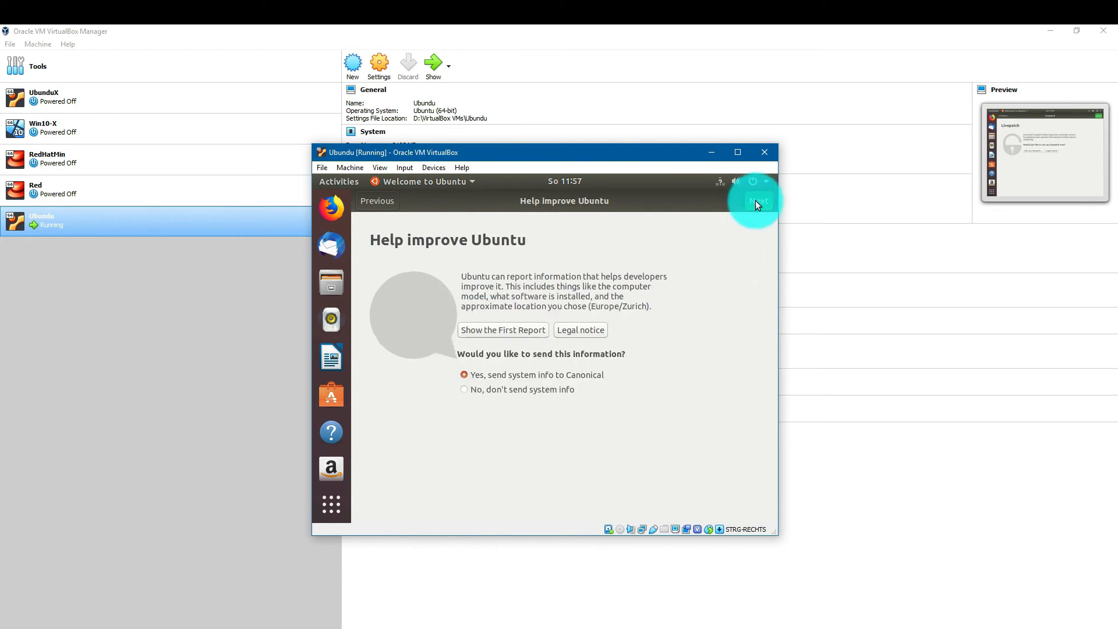
click(750, 209)
click(754, 208)
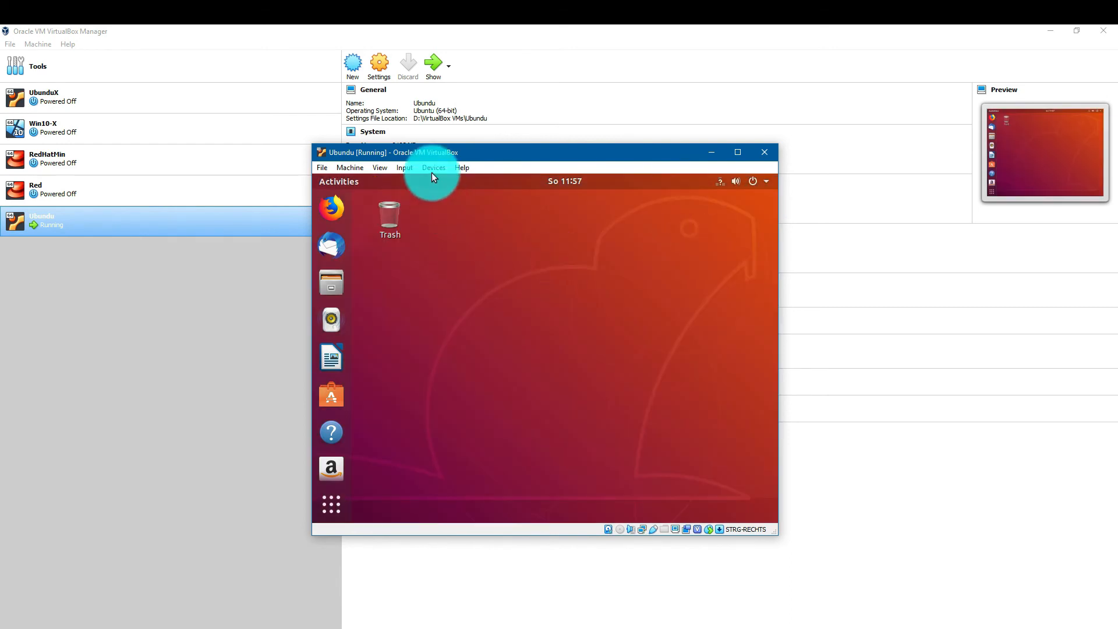
Insert the Guest Additions CD image, run its installer with the account password, and close the installation terminal.
click(433, 169)
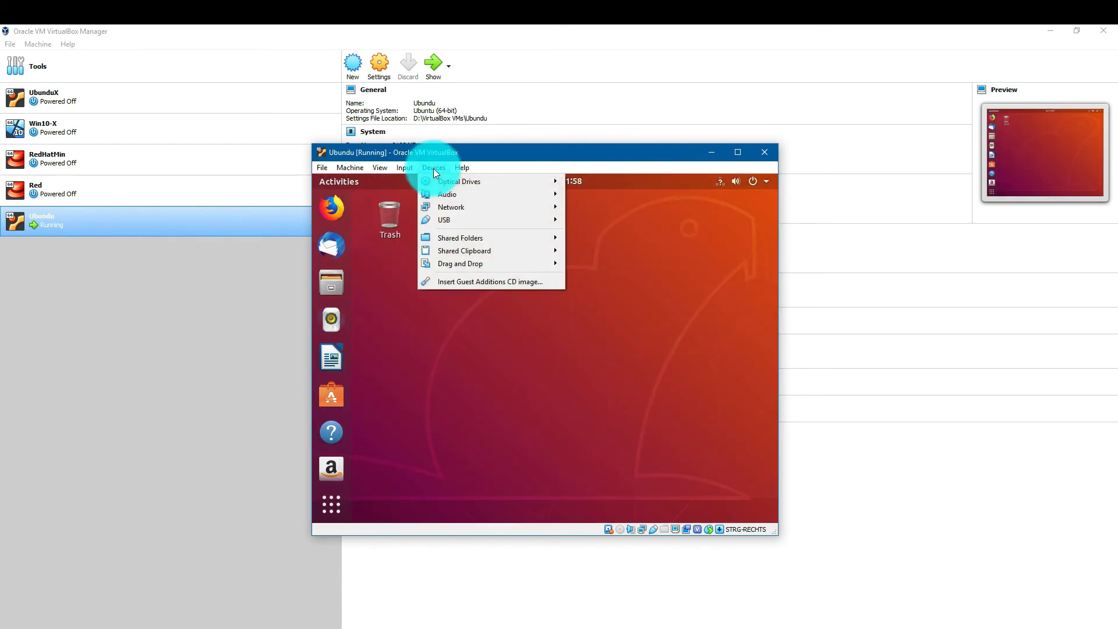
click(471, 283)
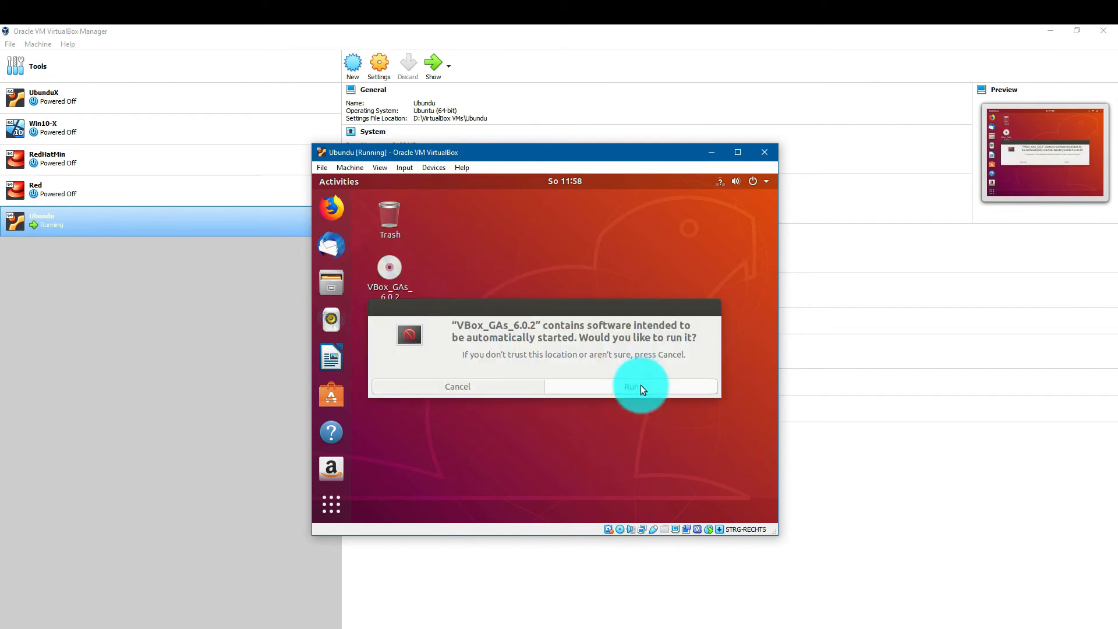
click(640, 387)
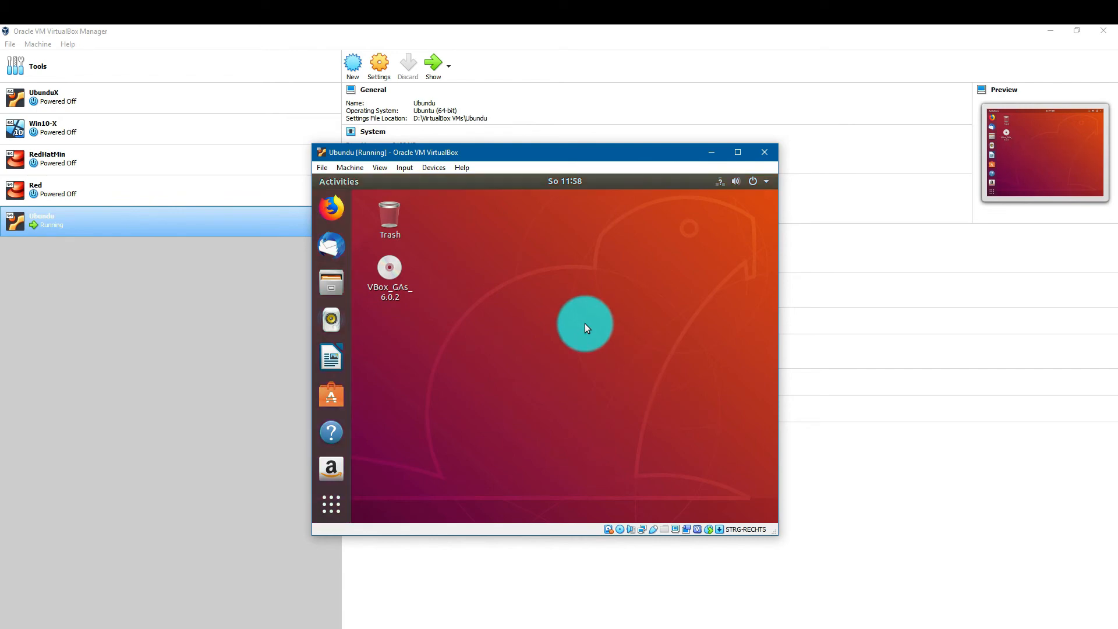
text(**********)
key(Return)
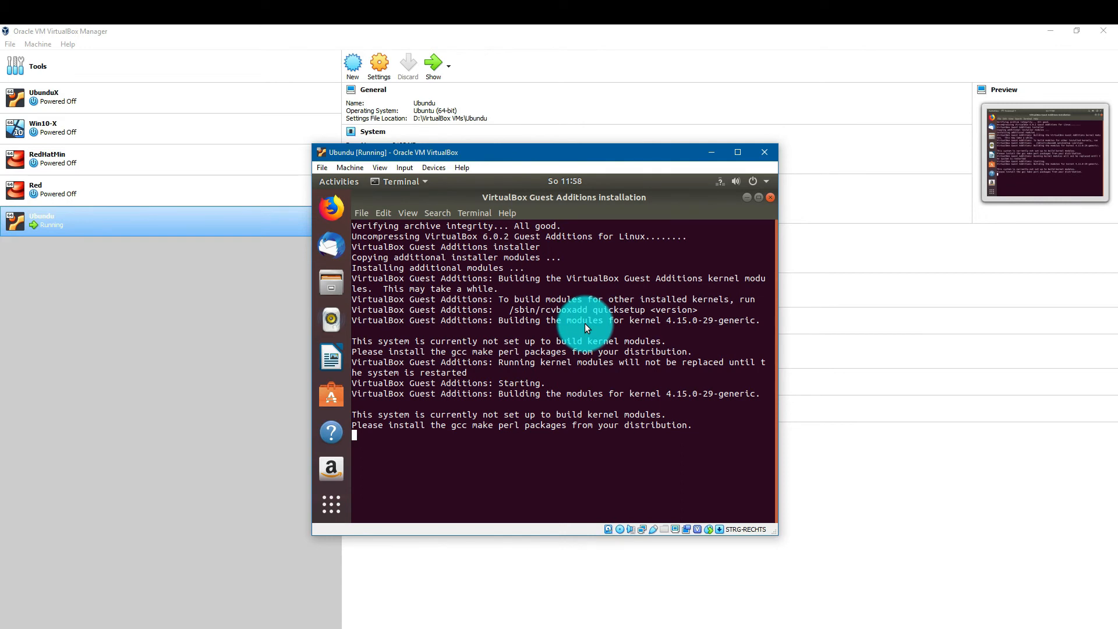
key(Return)
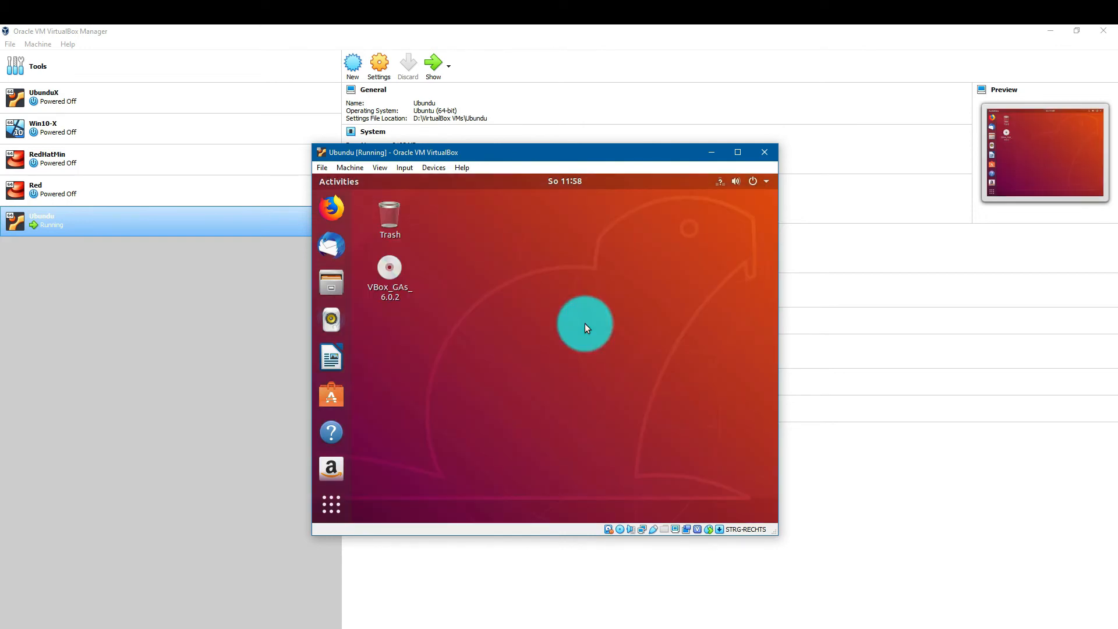
Eject the VBox_GAs_6.0.2 disc from the Ubuntu desktop and maximize the virtual machine window.
right_click(390, 270)
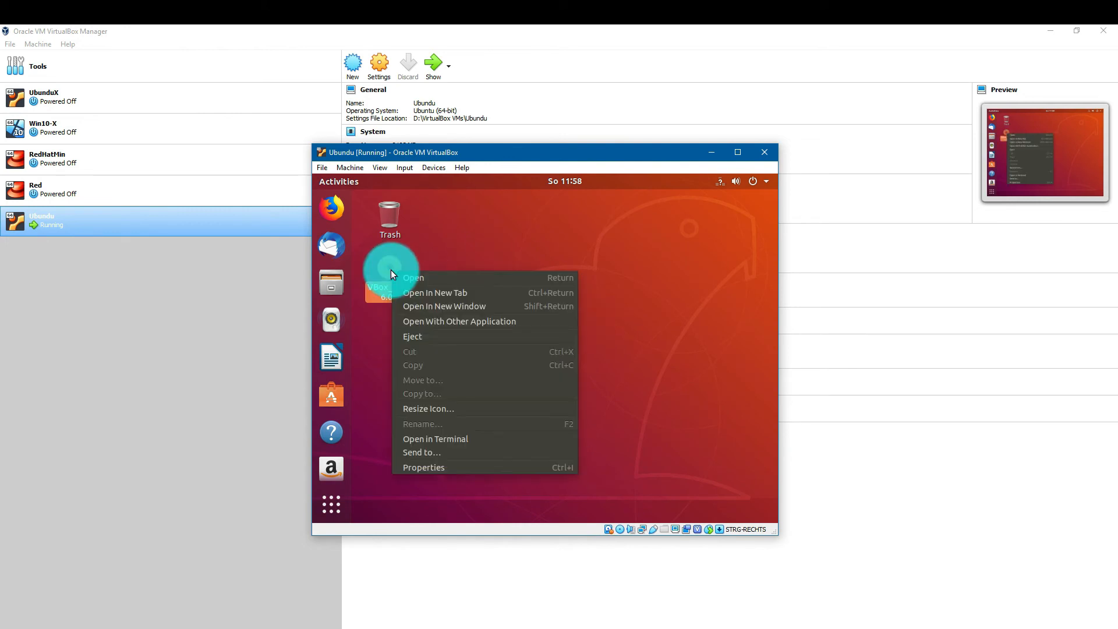
click(451, 338)
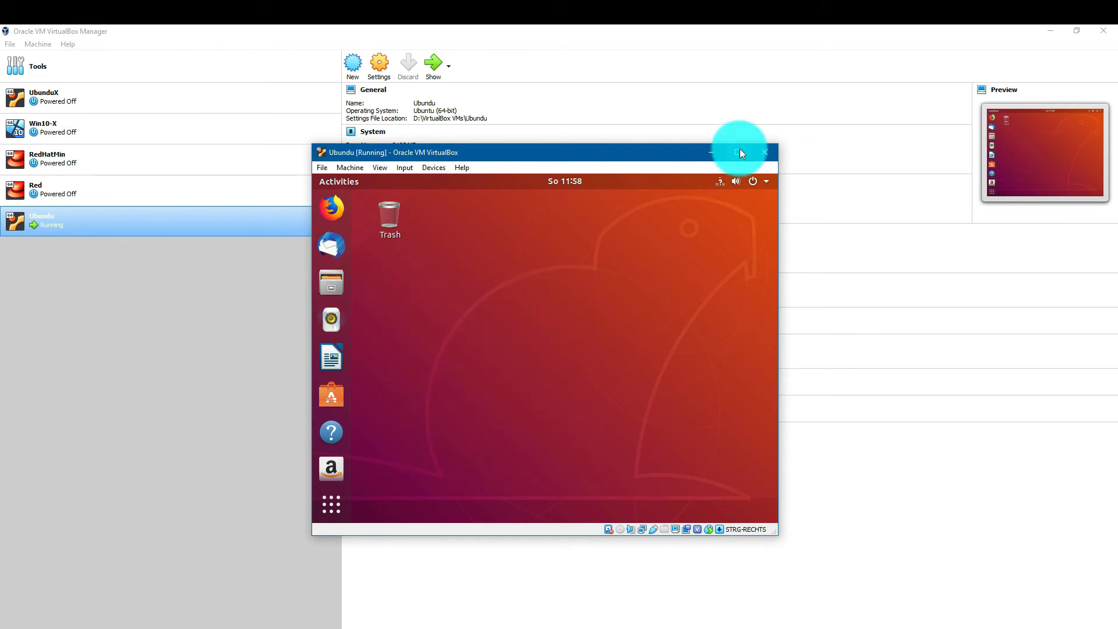
click(737, 152)
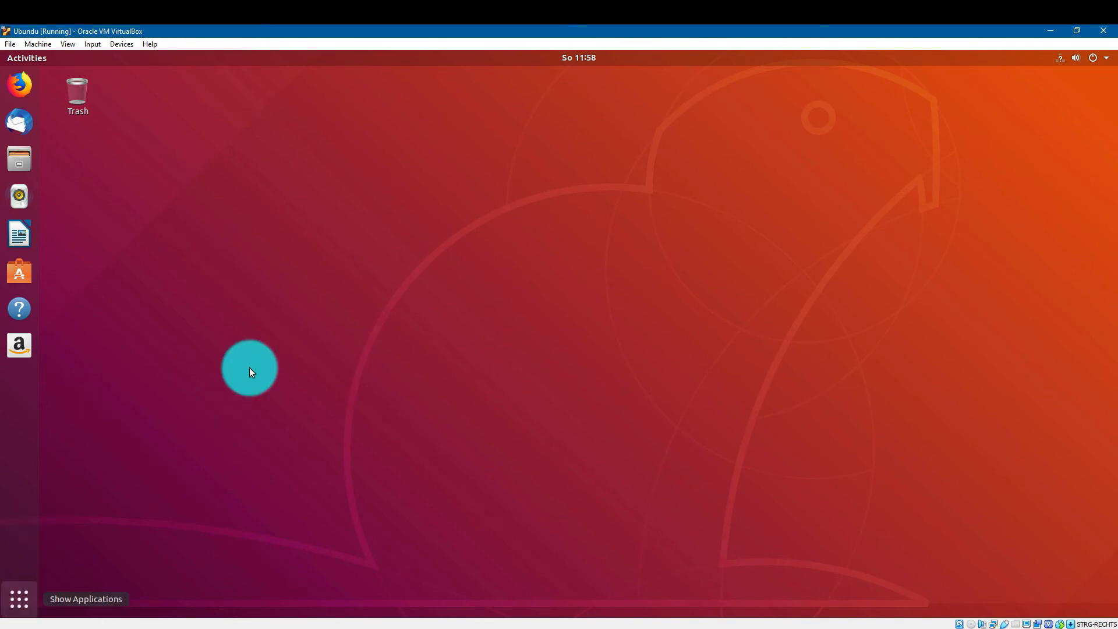
Browse all installed applications, examine the available disk space in Disk Usage Analyzer from the Utilities folder, and close the analyzer.
click(19, 597)
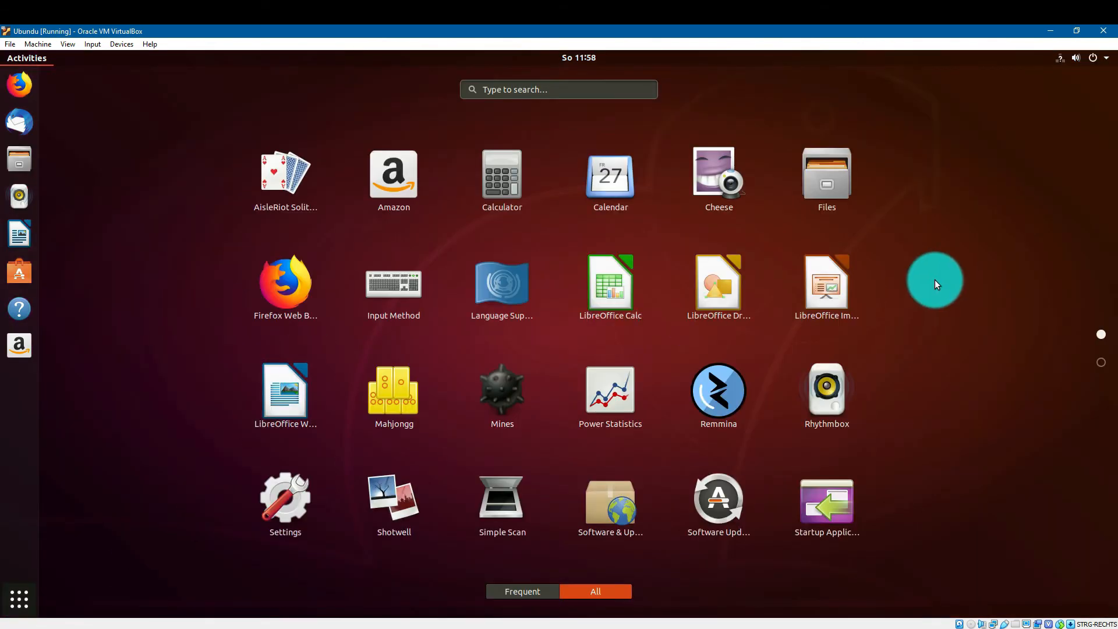
scroll(935, 279, down, 1)
scroll(934, 281, up, 1)
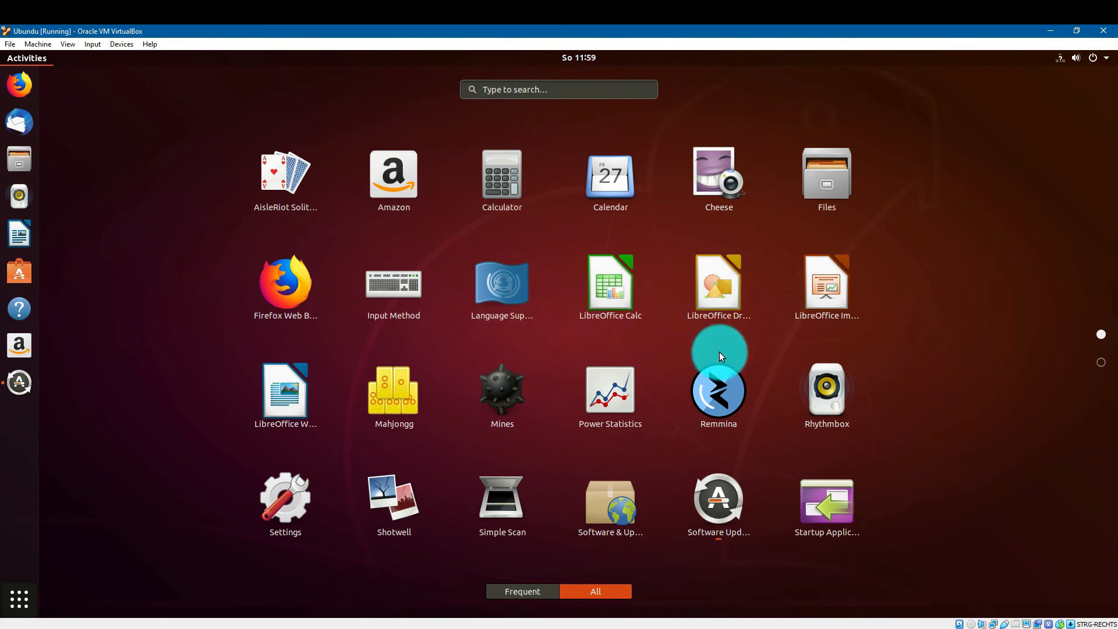
scroll(704, 352, down, 1)
click(606, 292)
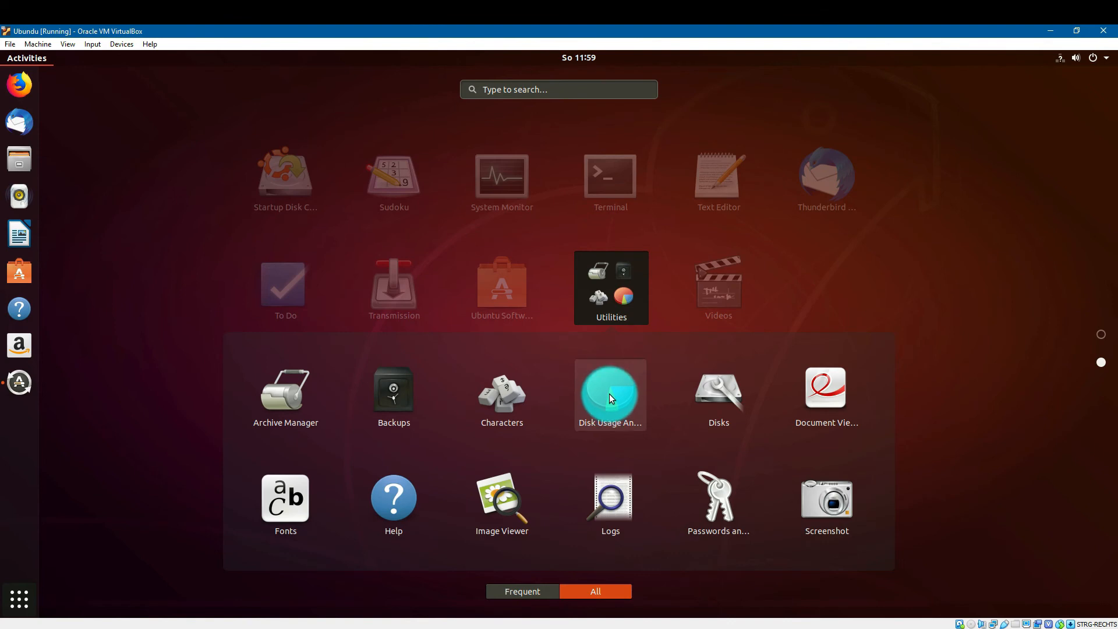
click(630, 399)
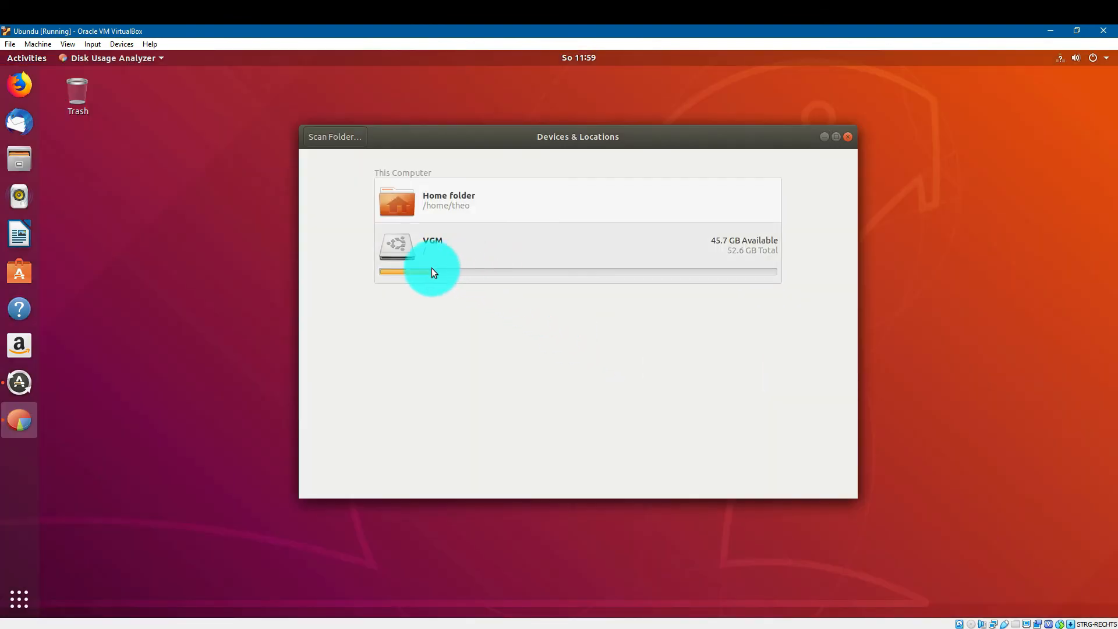
drag(623, 138, 595, 127)
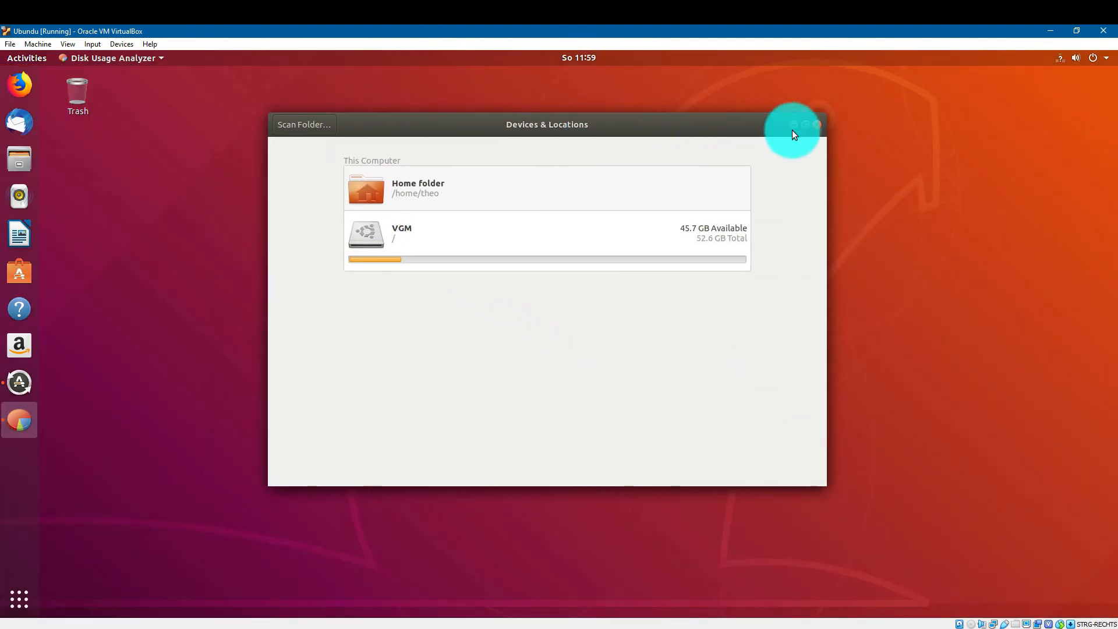
click(815, 125)
Move the Software Updater dialog aside, then view the home folder in Files and the Ubuntu Software catalogue, closing each.
drag(605, 288, 716, 226)
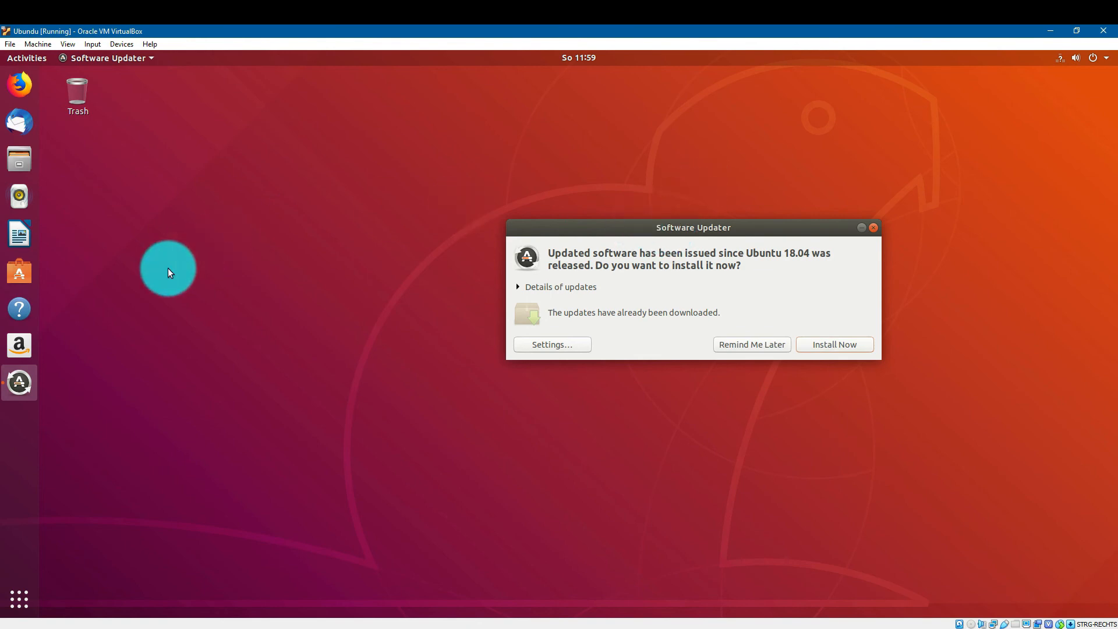
click(23, 154)
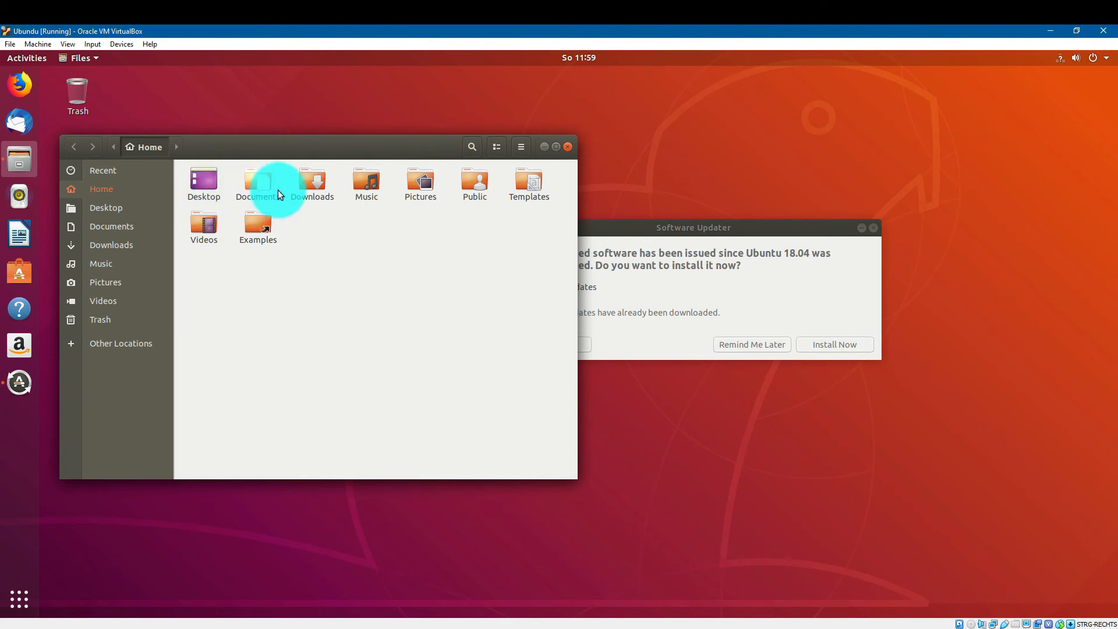
click(565, 147)
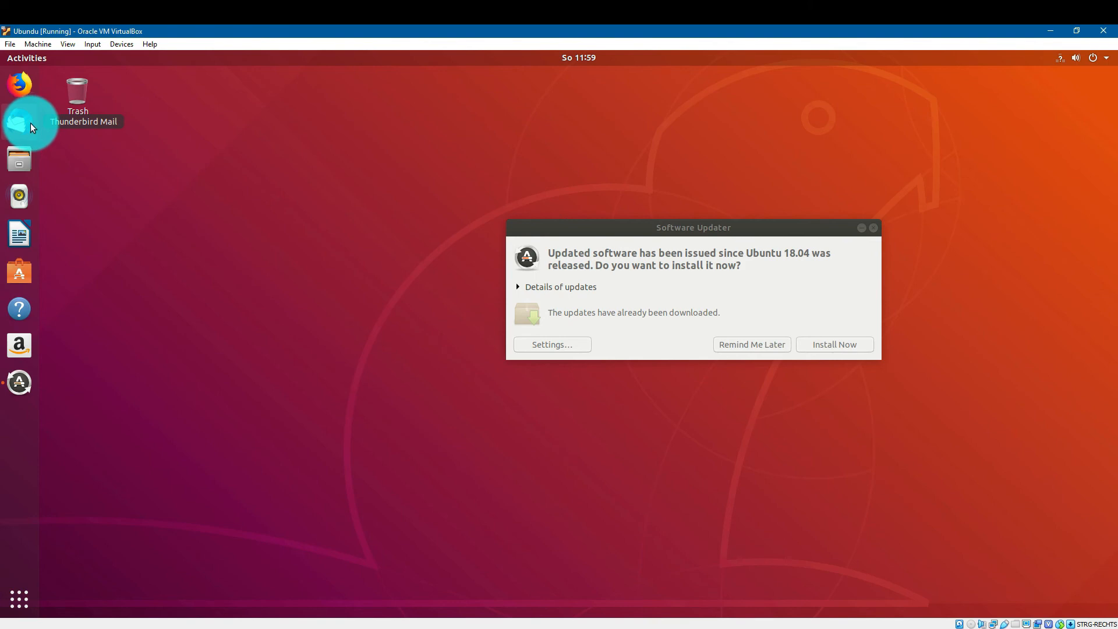
click(20, 270)
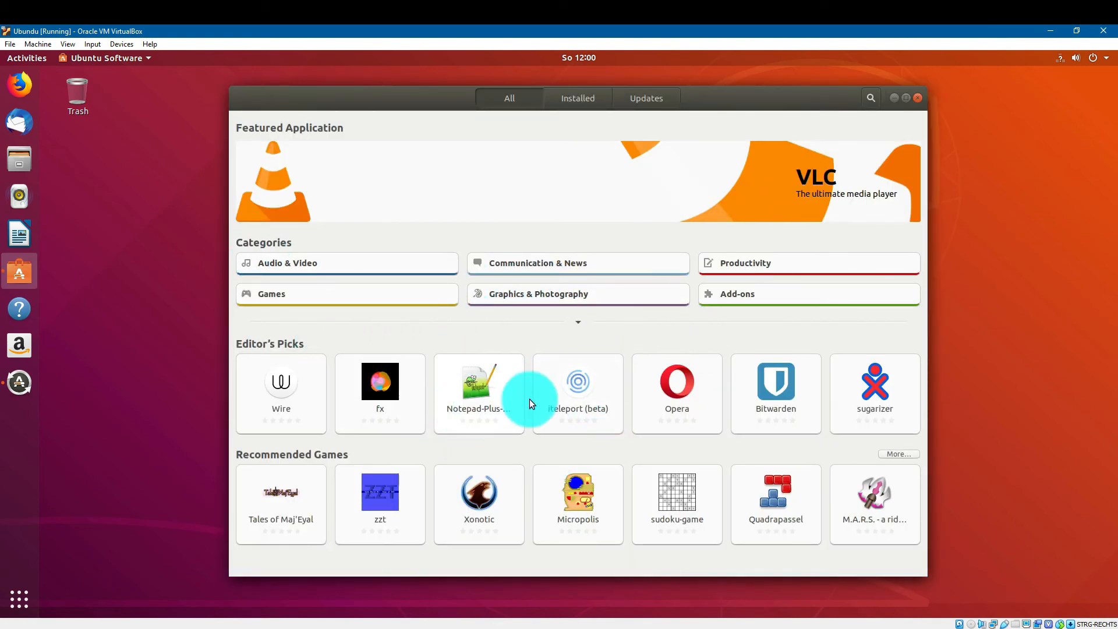
click(919, 98)
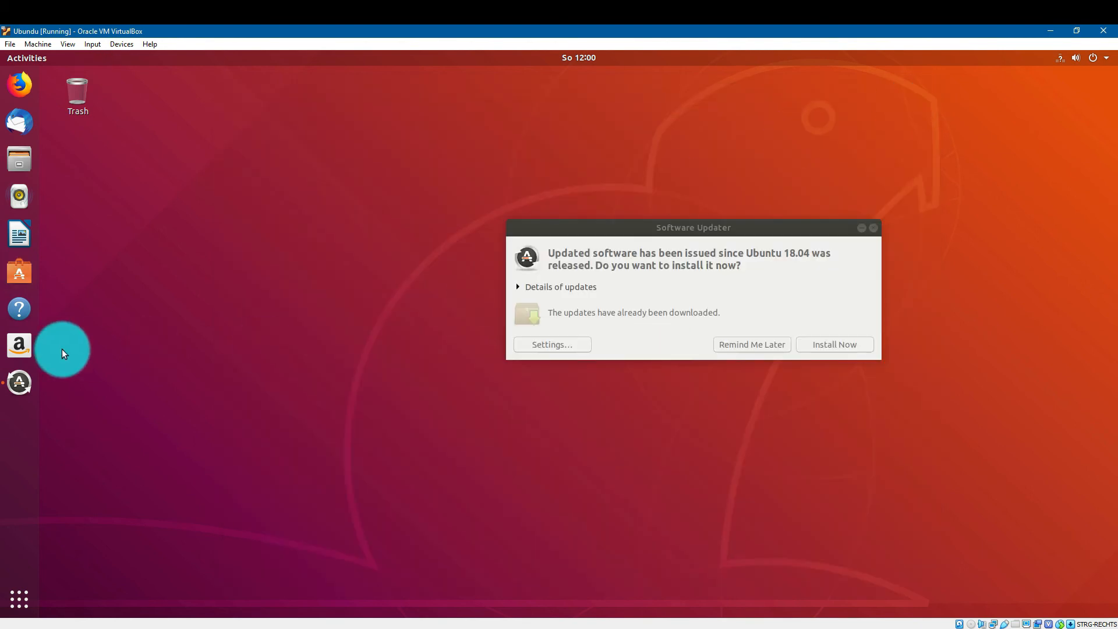
right_click(191, 271)
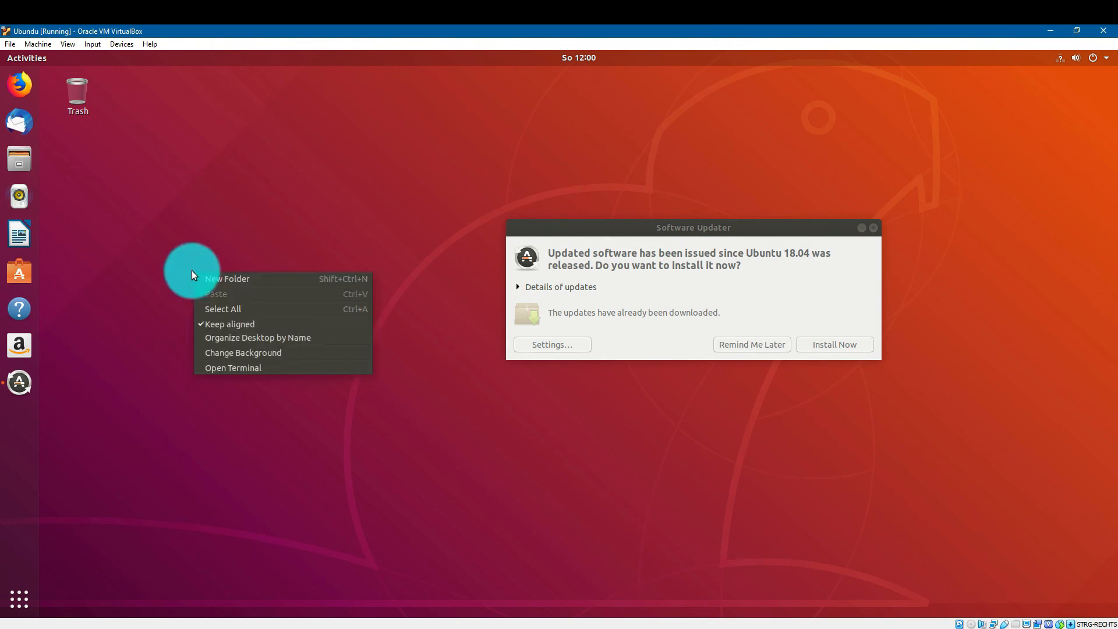
click(264, 368)
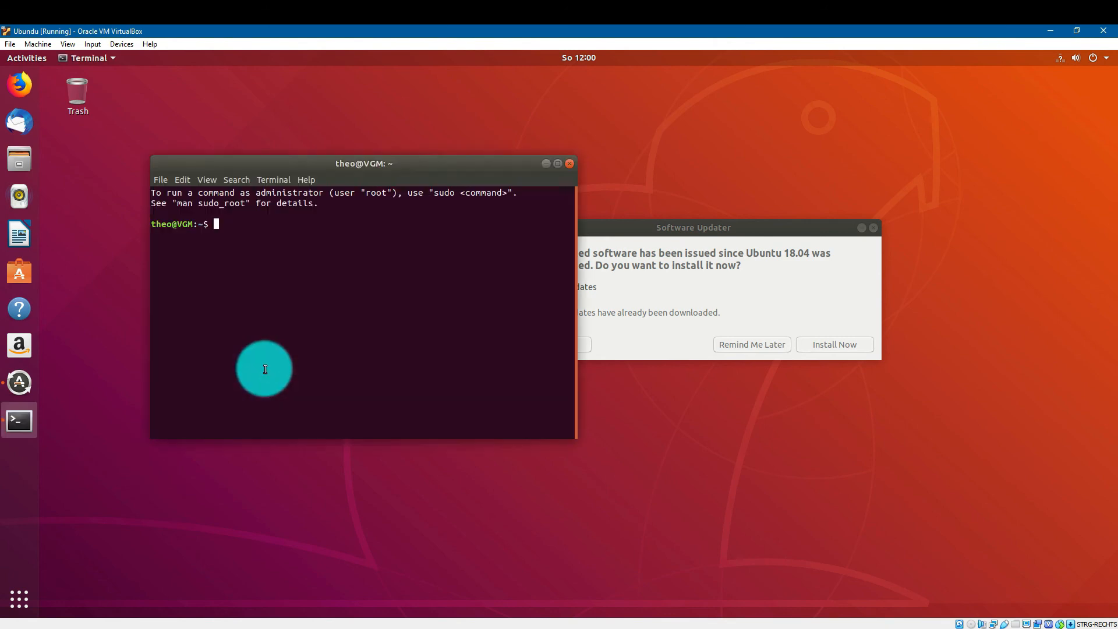
click(567, 163)
Open a terminal from the desktop, add Terminal to the favorites, and close its window.
right_click(267, 218)
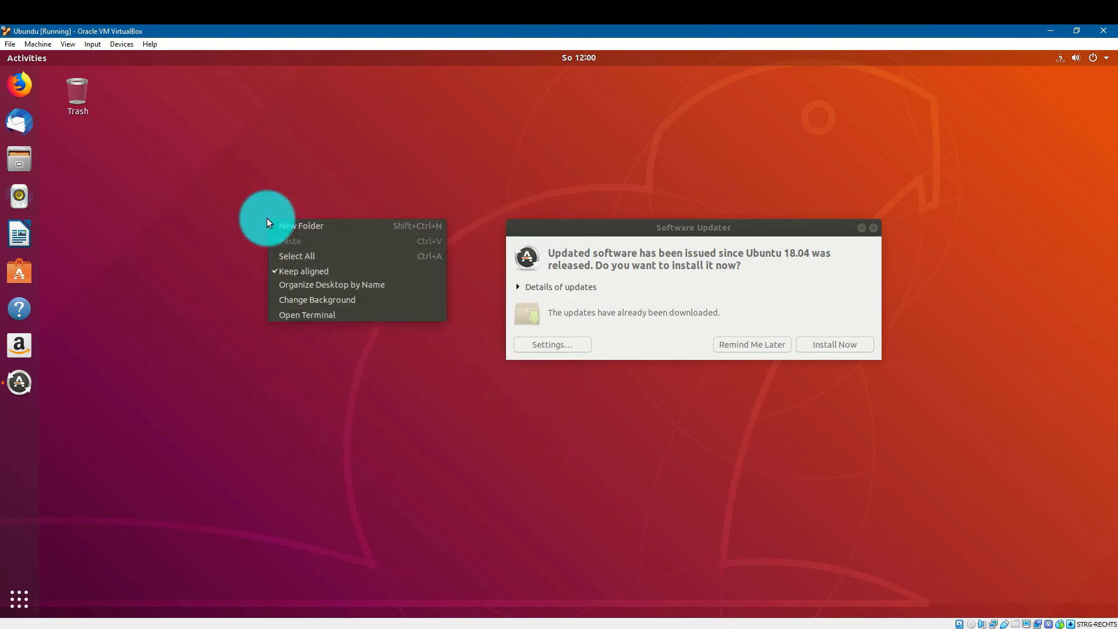
click(312, 316)
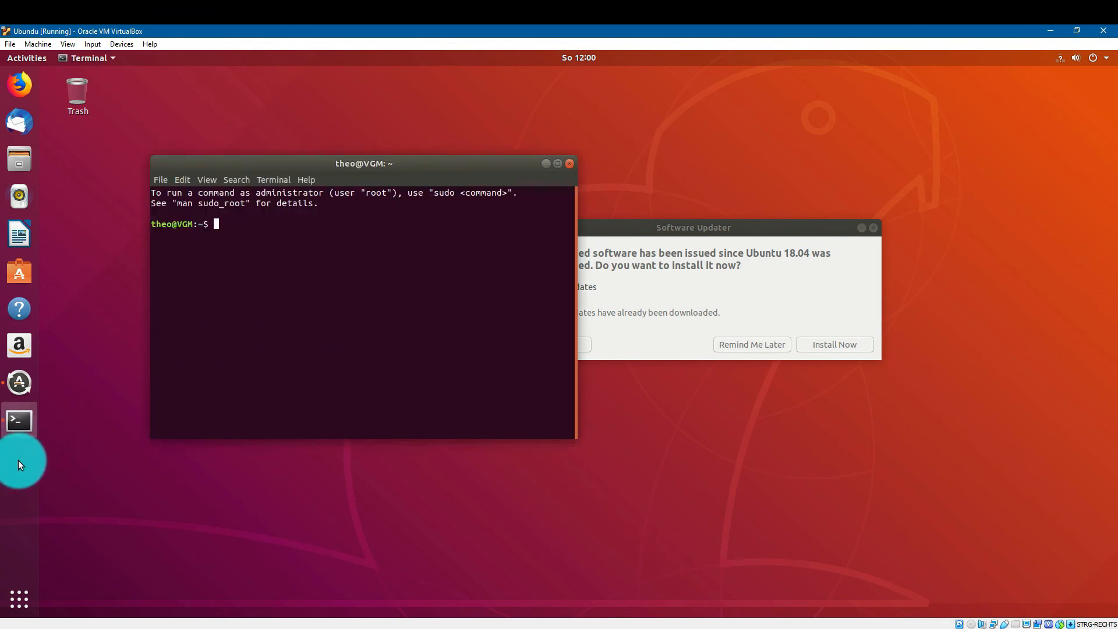
right_click(19, 418)
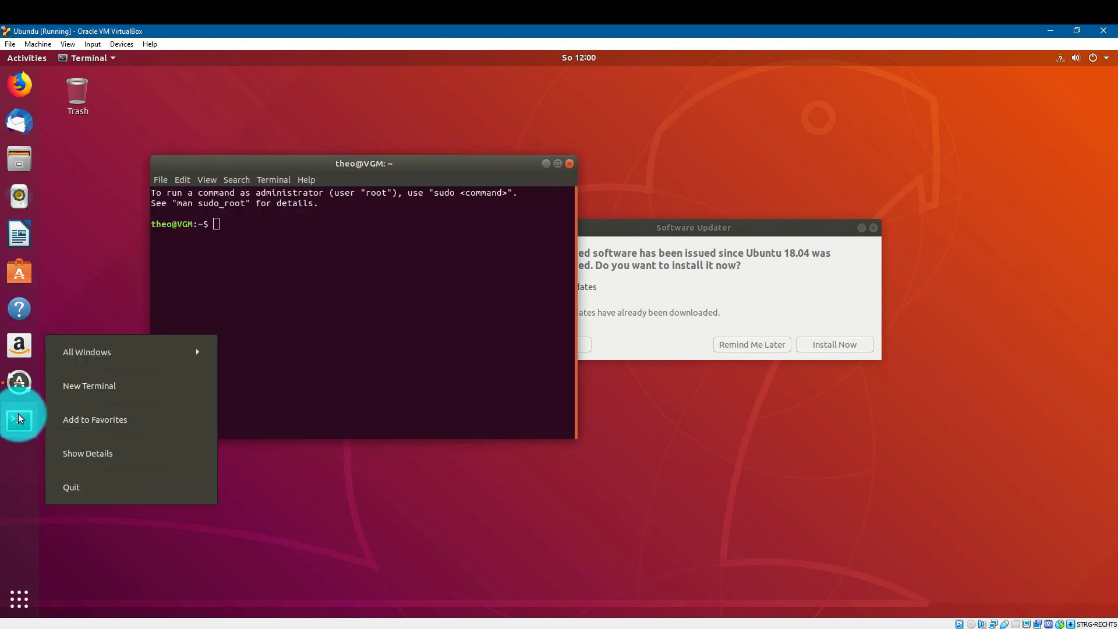
click(95, 420)
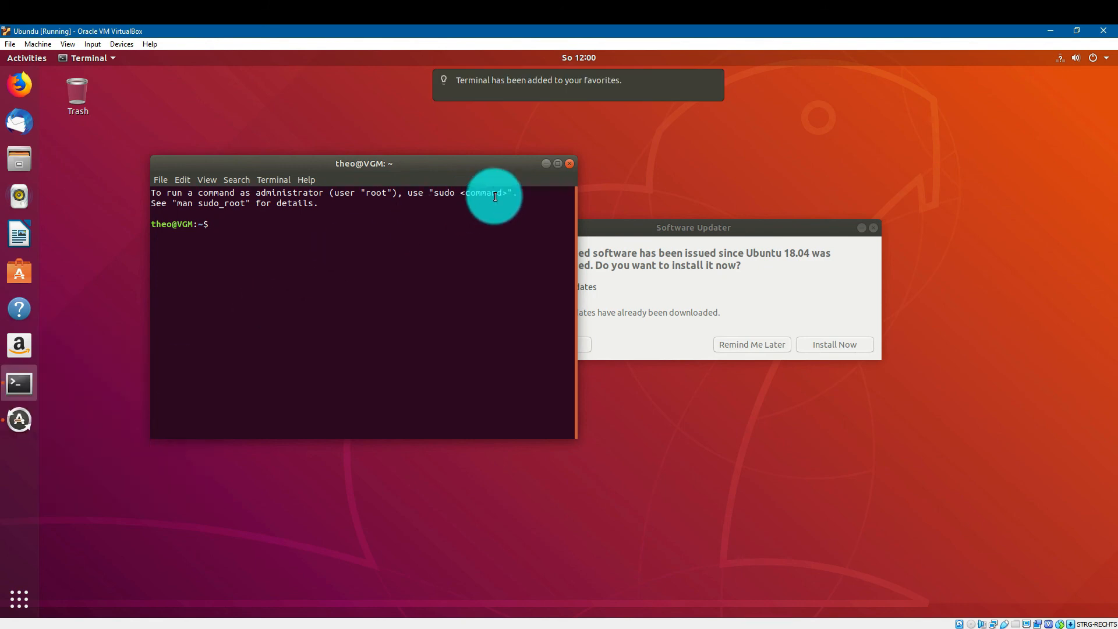
click(570, 164)
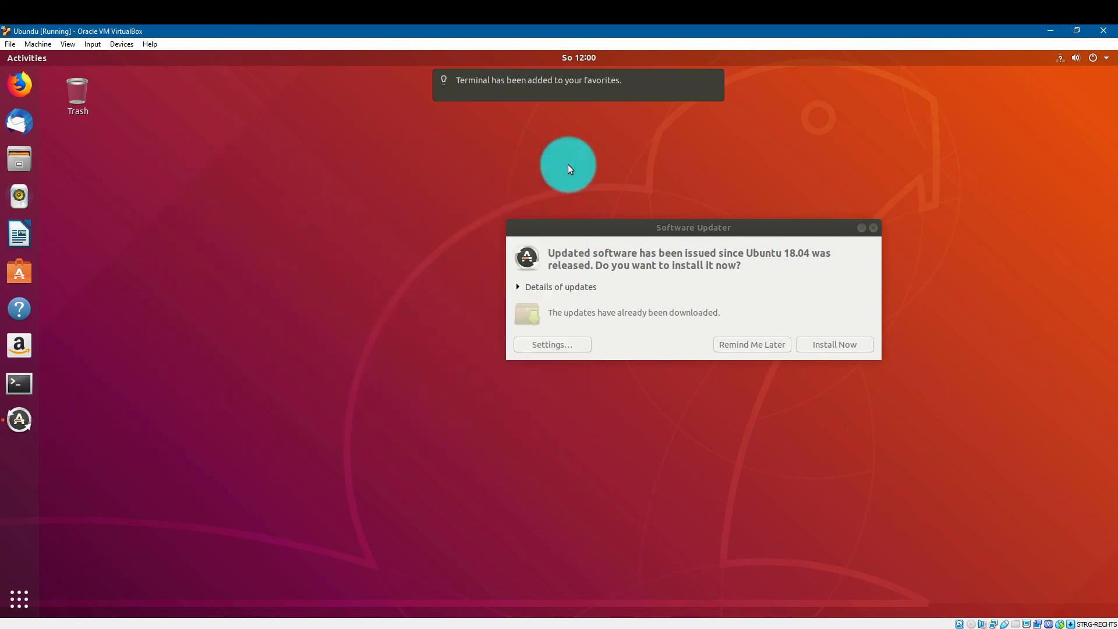
Launch Terminal from the favorites, maximize its window, and minimize it.
click(20, 382)
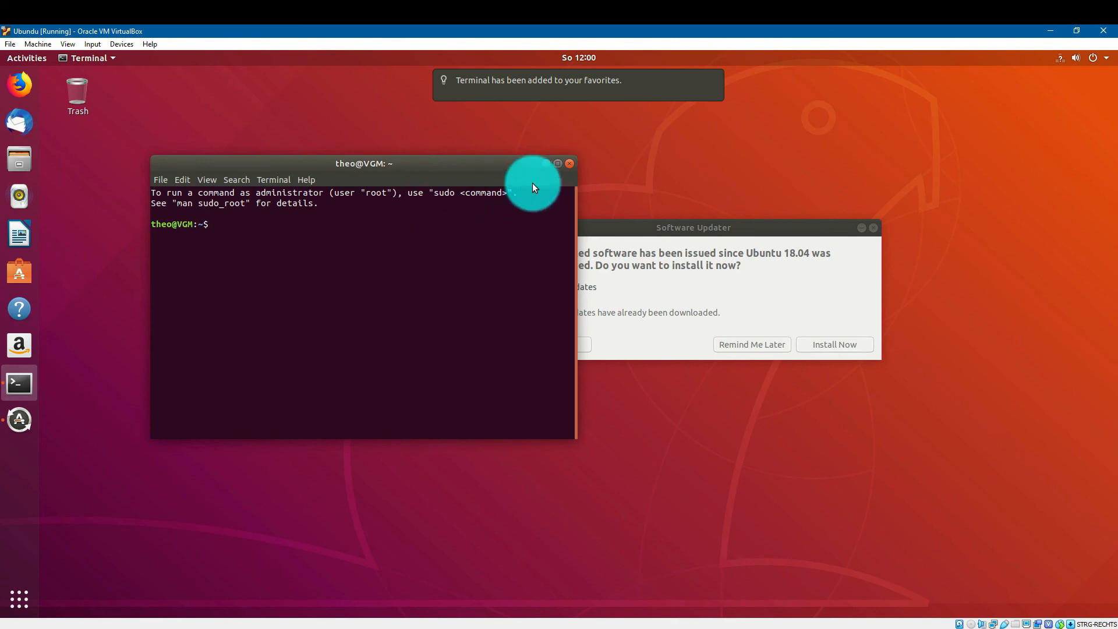
click(557, 165)
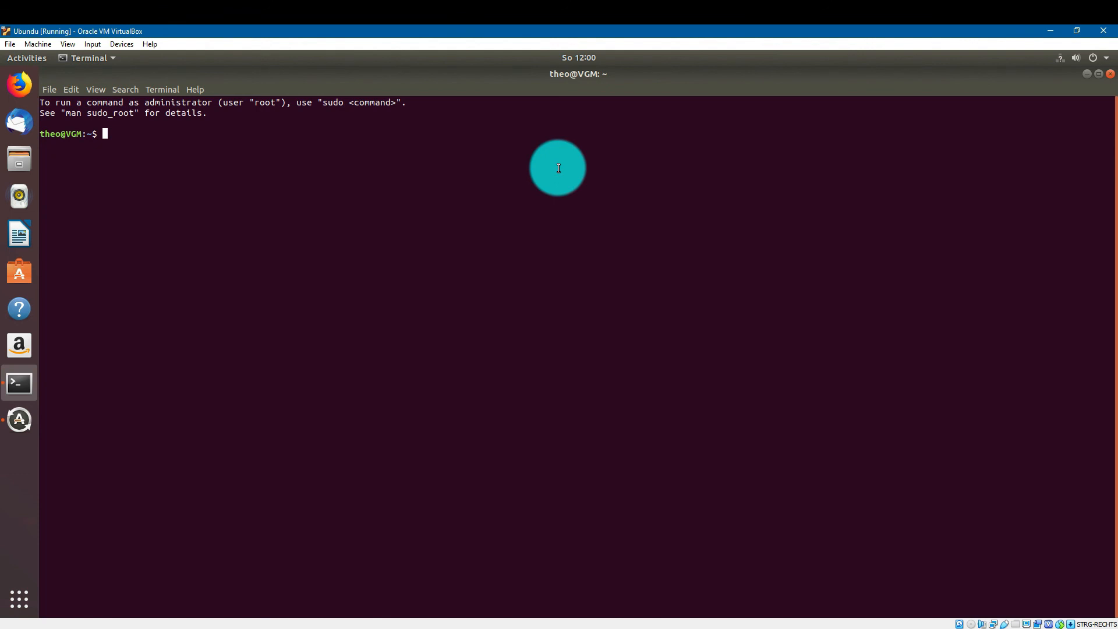
click(1086, 74)
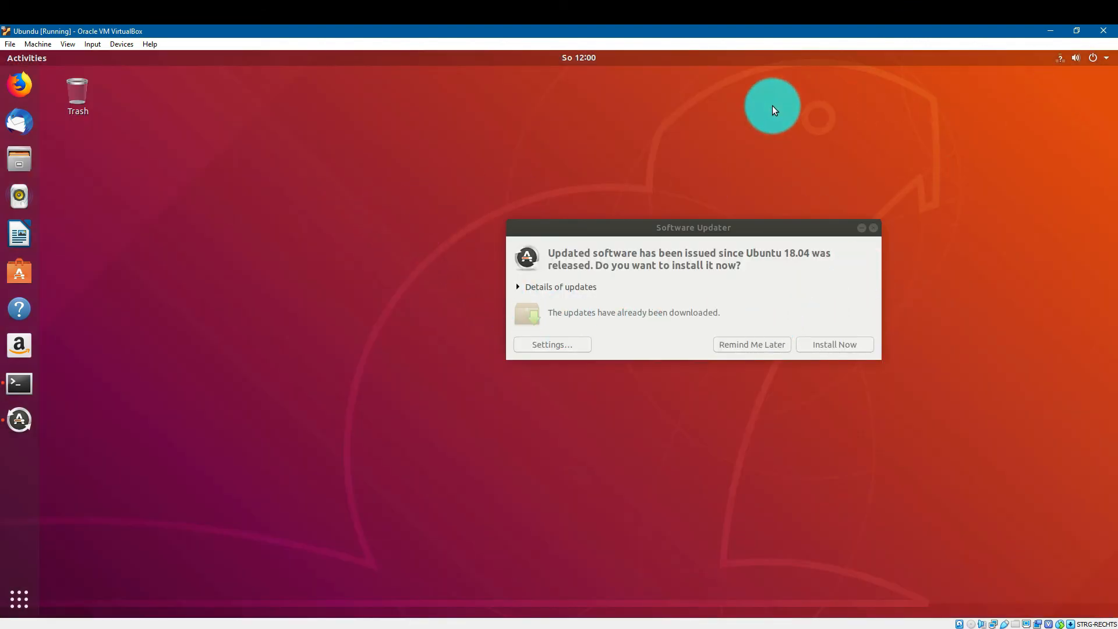
View the system's power-off options and cancel the shutdown dialog.
click(1104, 59)
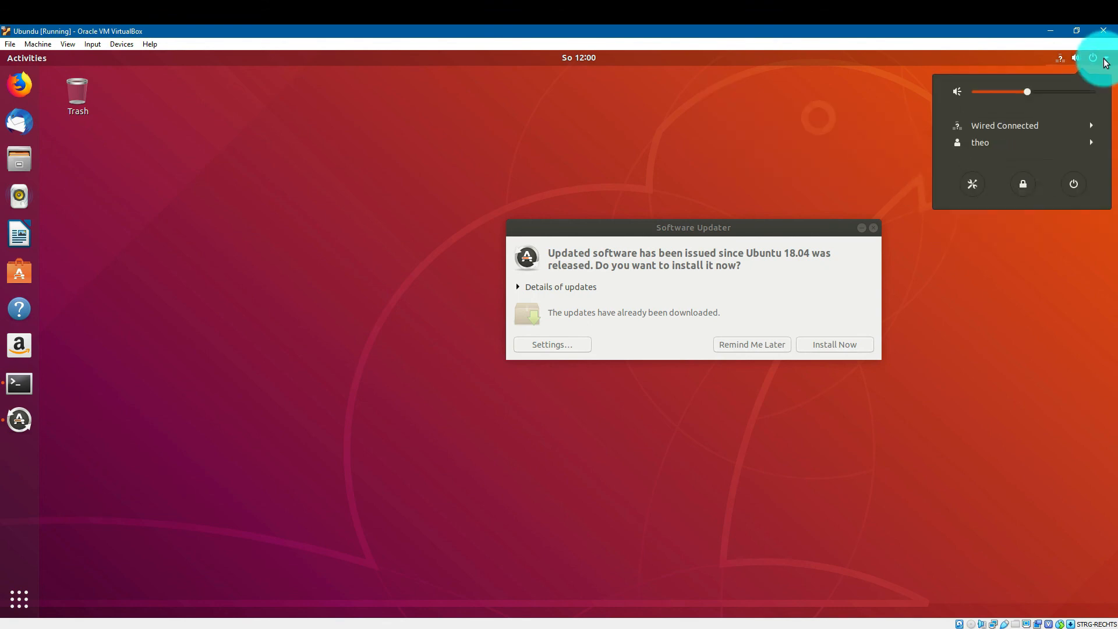
click(1075, 185)
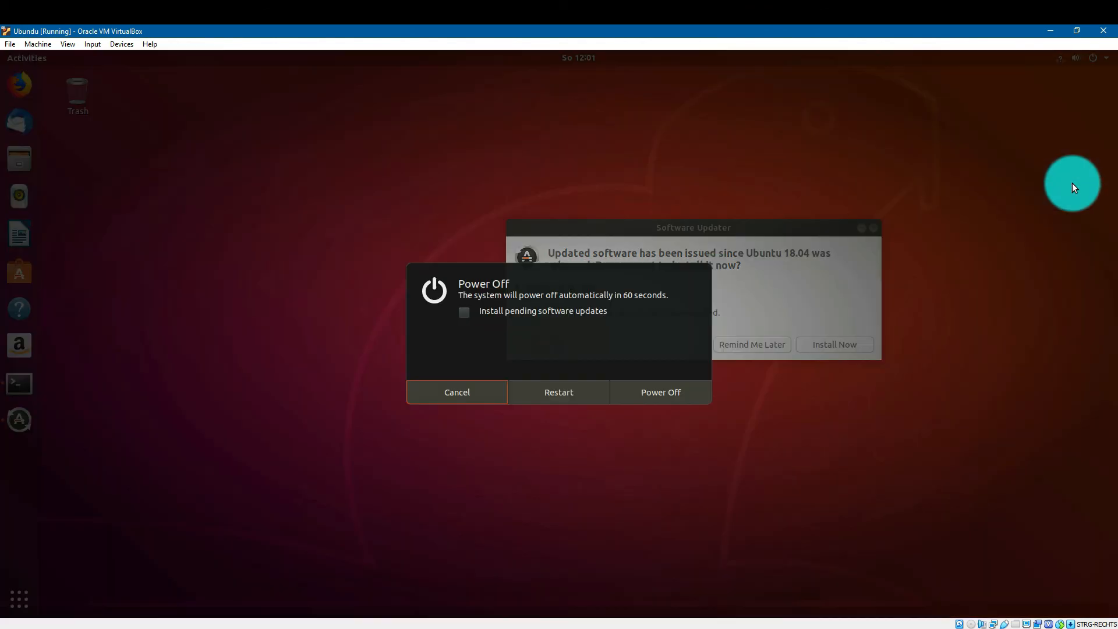
click(454, 390)
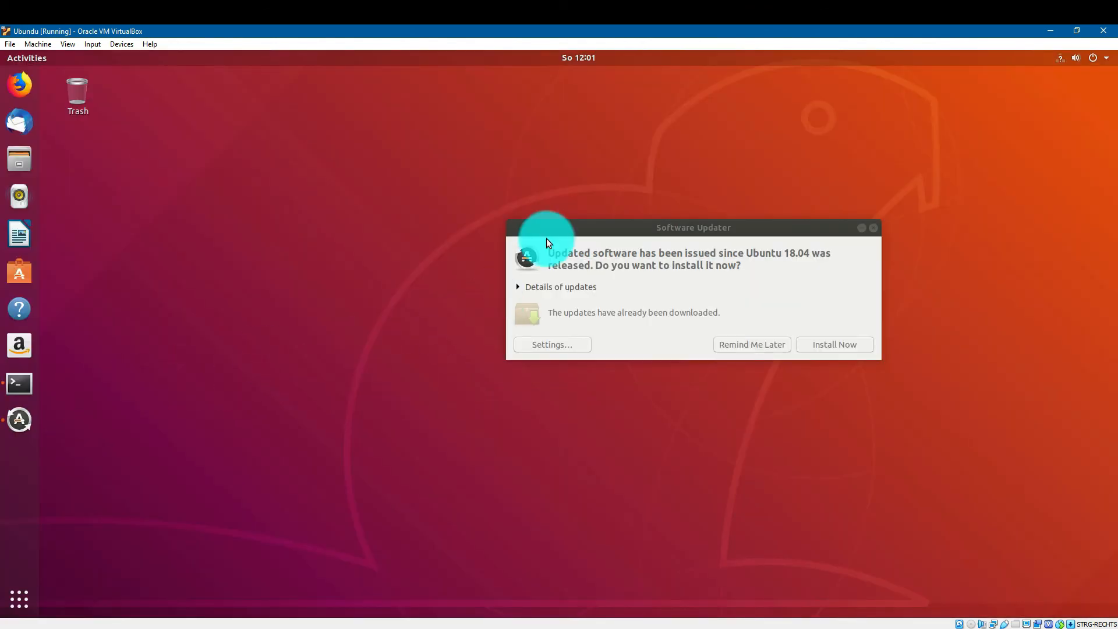
Shift the Software Updater dialog, restore the terminal, and shut down Ubuntu with "sudo poweroff", entering the account password.
drag(657, 229, 591, 235)
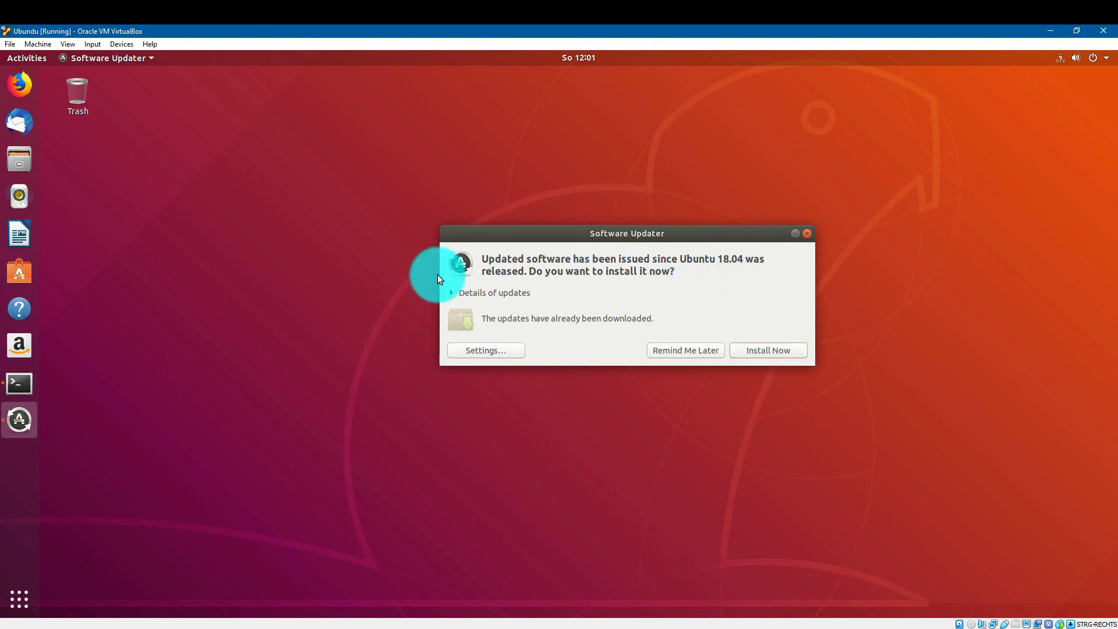
click(25, 390)
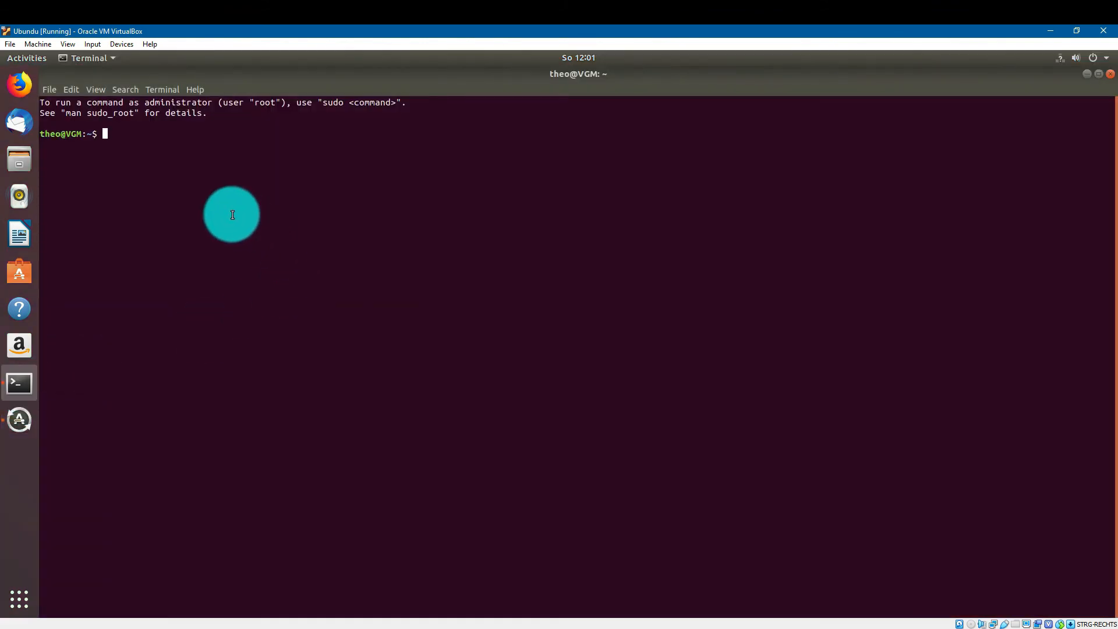
text(sudo poweroff)
key(Return)
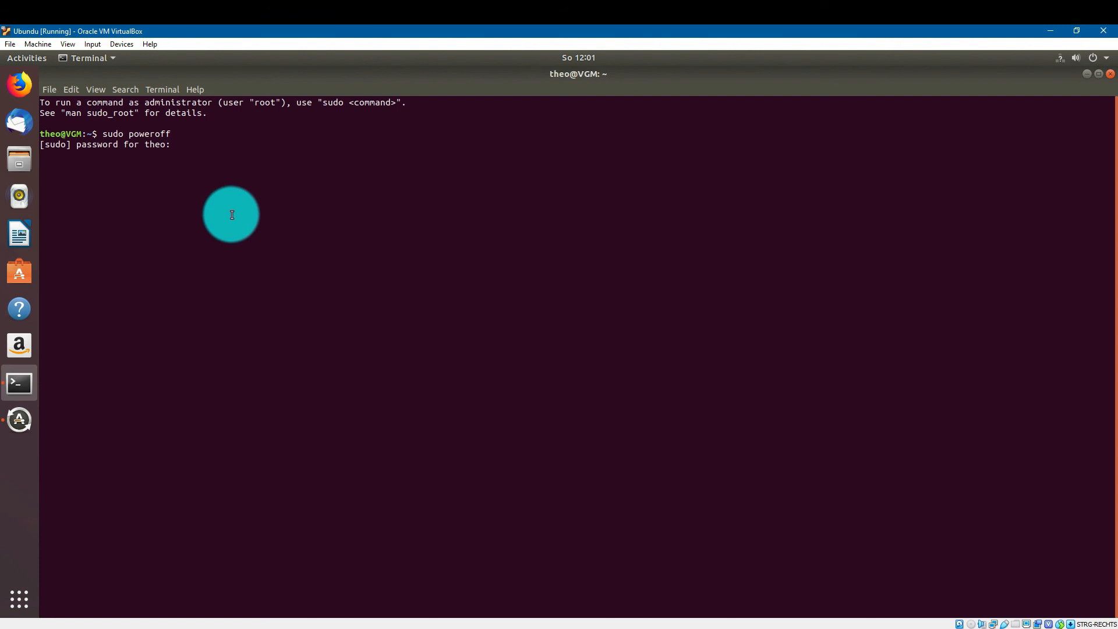
key(Return)
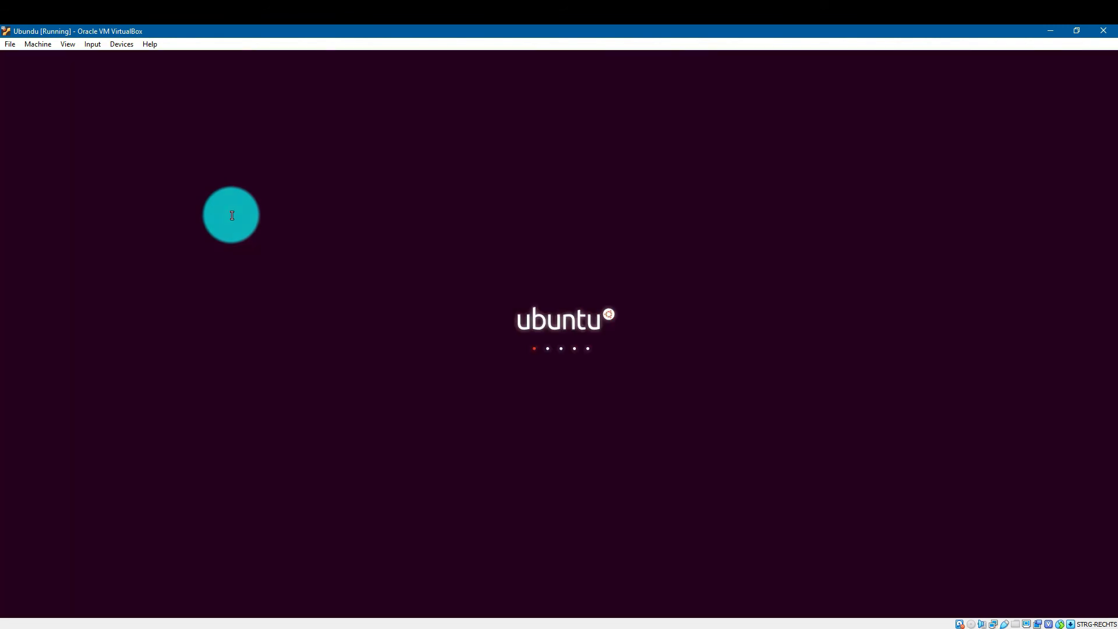